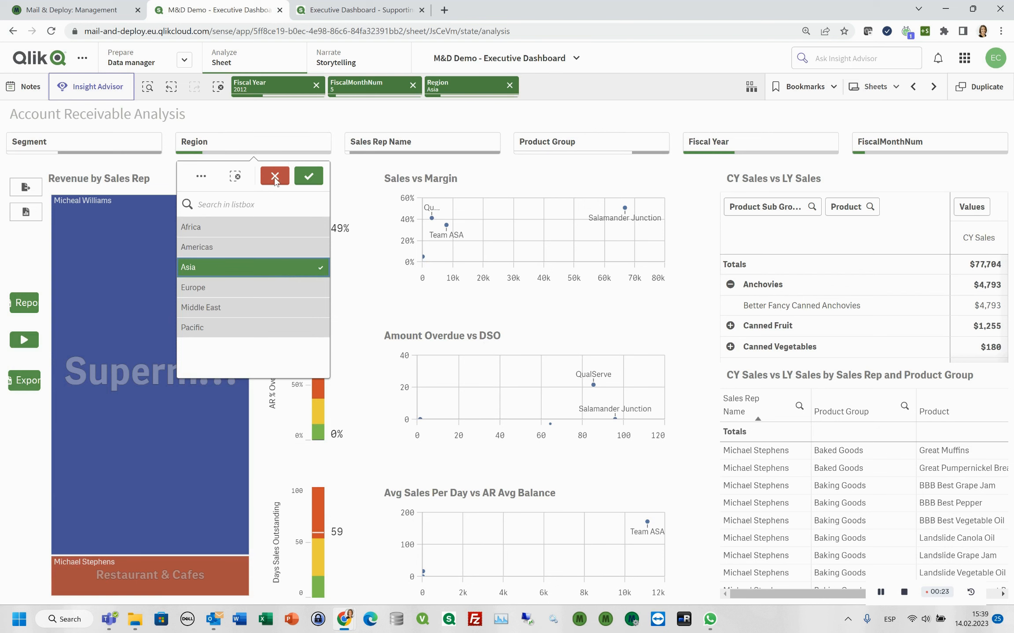
# - Dismiss the Region selection list and view the Regional Managers table in the Executive Dashboard - Supporting App
pyautogui.click(274, 176)
pyautogui.click(357, 11)
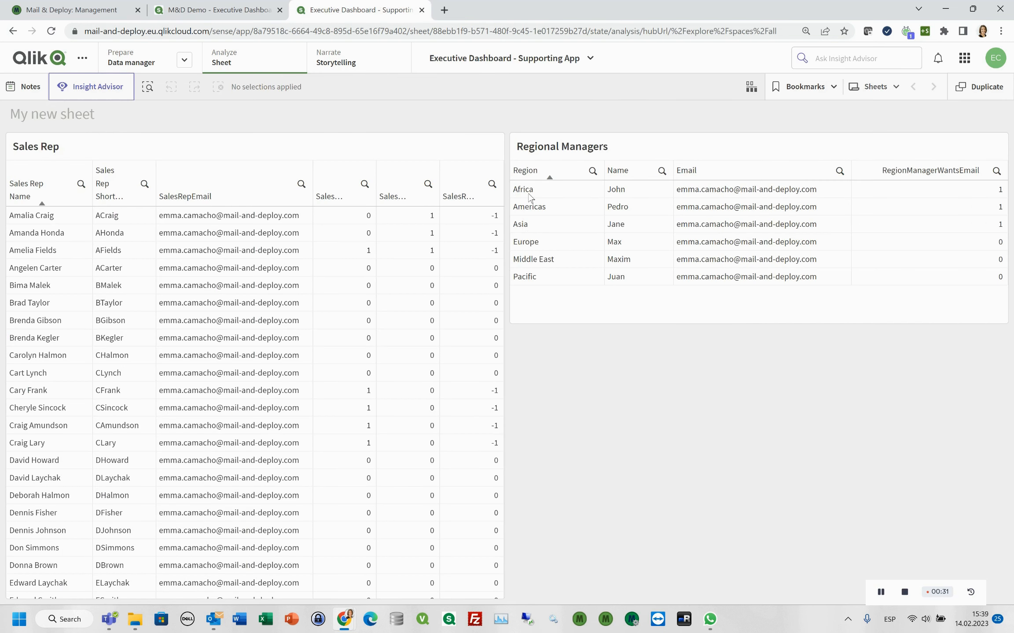
# - Switch to Mail & Deploy and review the parameters of the 01 Regional Sales Report, leaving the report without saving
pyautogui.click(75, 10)
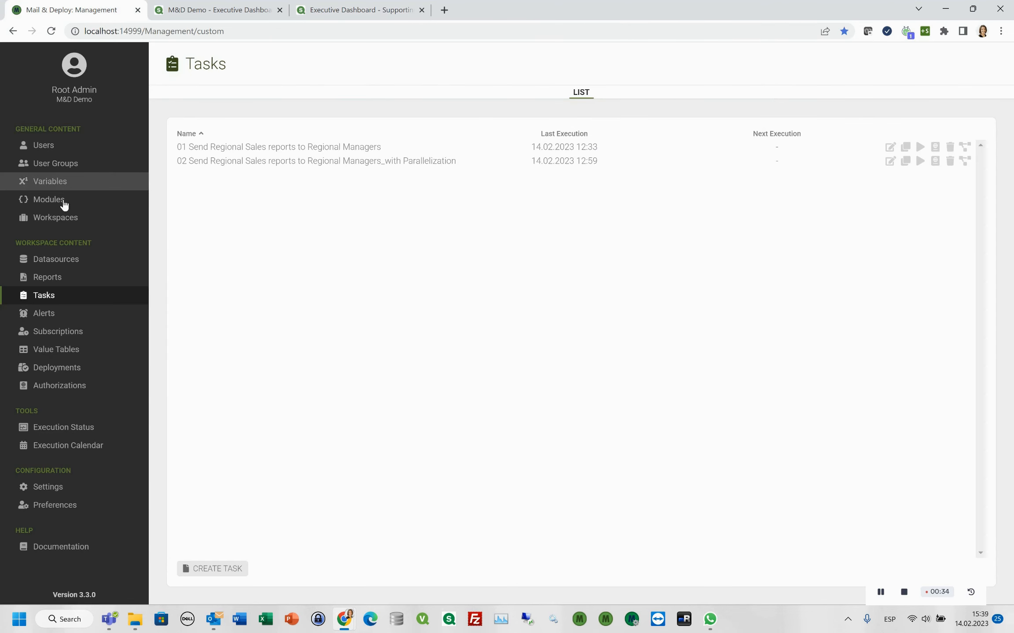
pyautogui.click(50, 277)
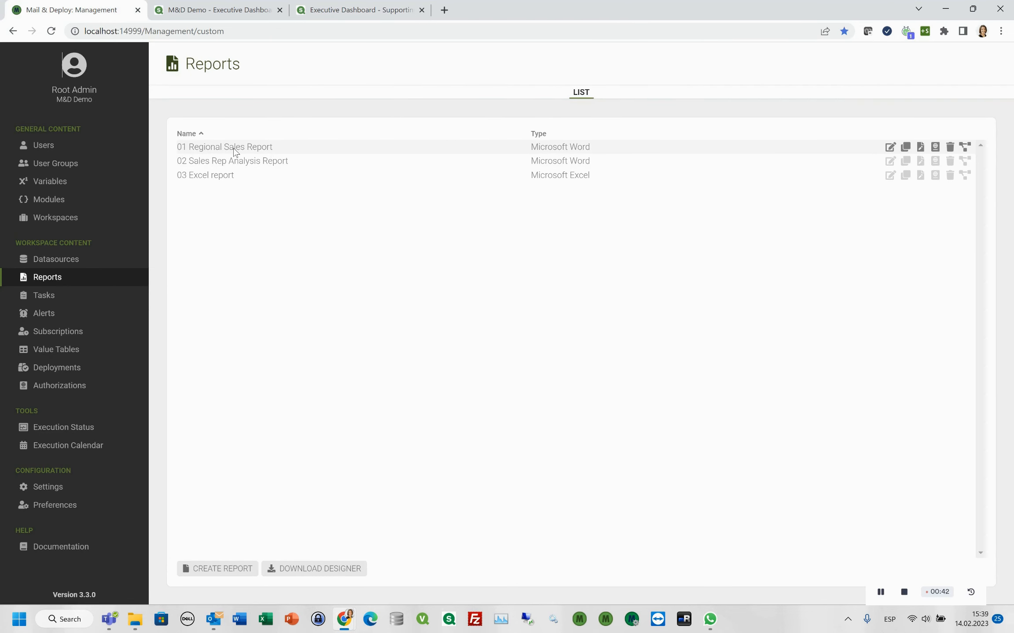
pyautogui.click(889, 148)
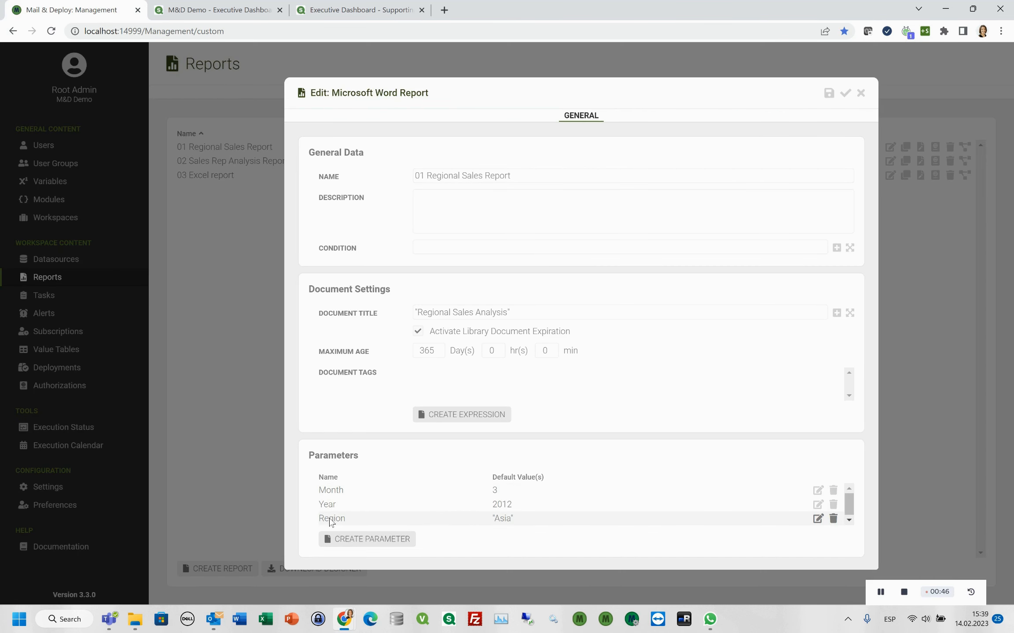
pyautogui.click(860, 94)
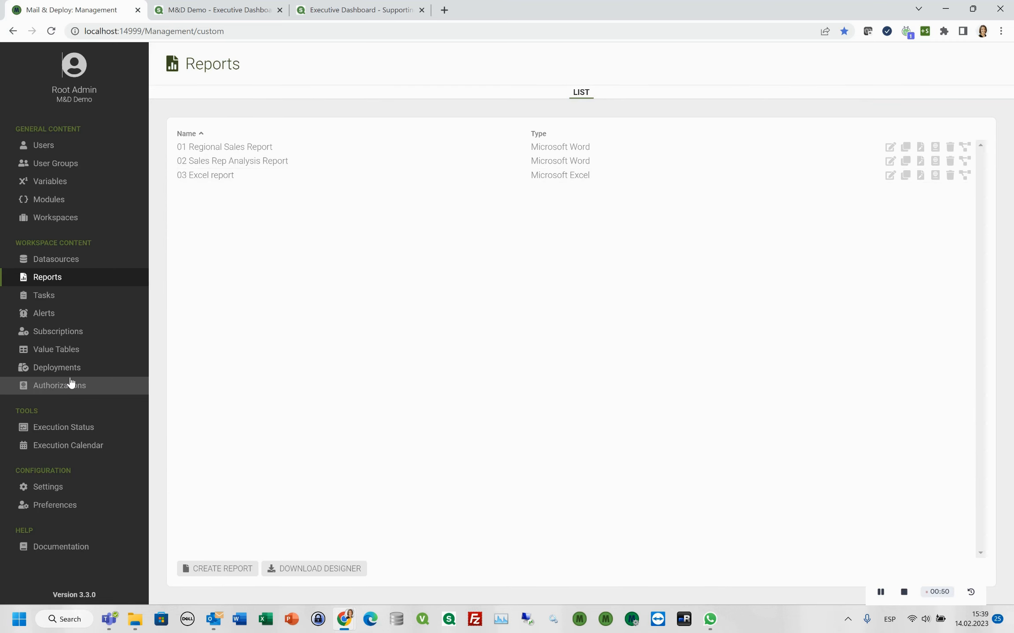
# - Inspect the content values of the Regions value table and close it without saving
pyautogui.click(67, 352)
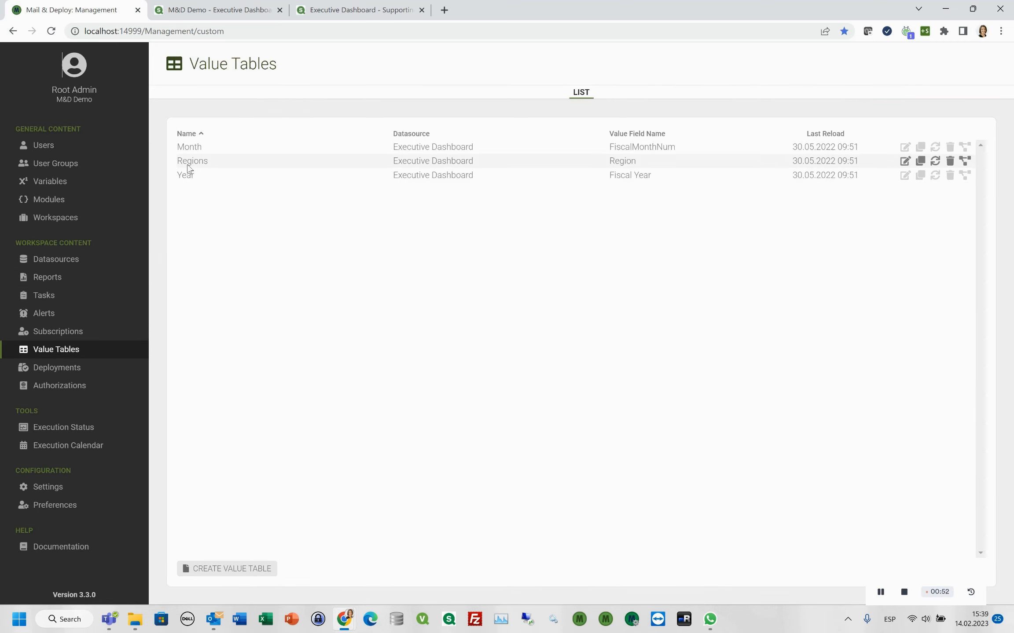
pyautogui.click(905, 161)
pyautogui.click(621, 140)
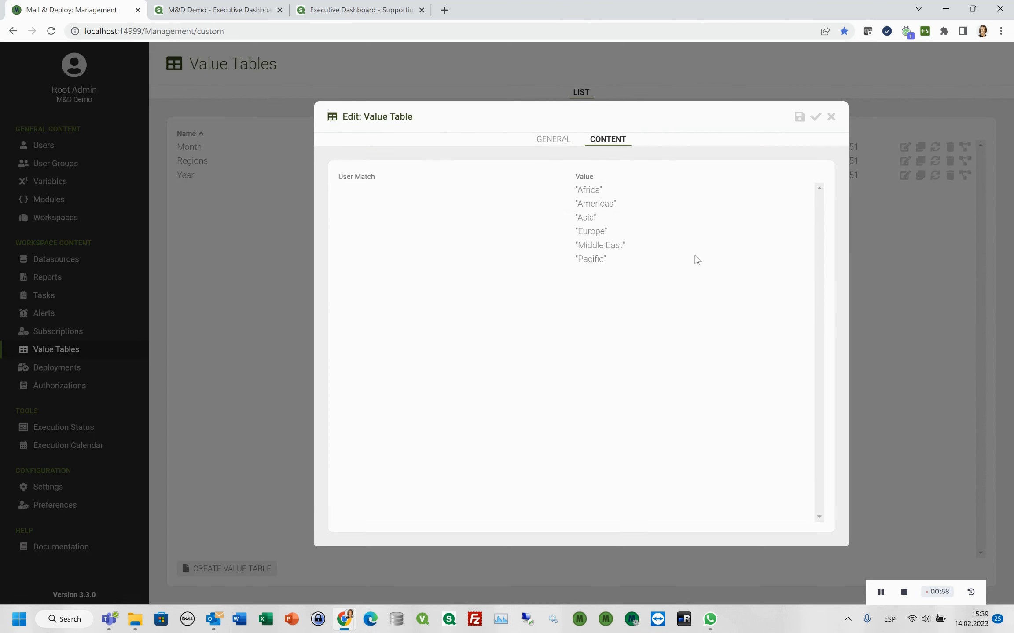
pyautogui.click(831, 116)
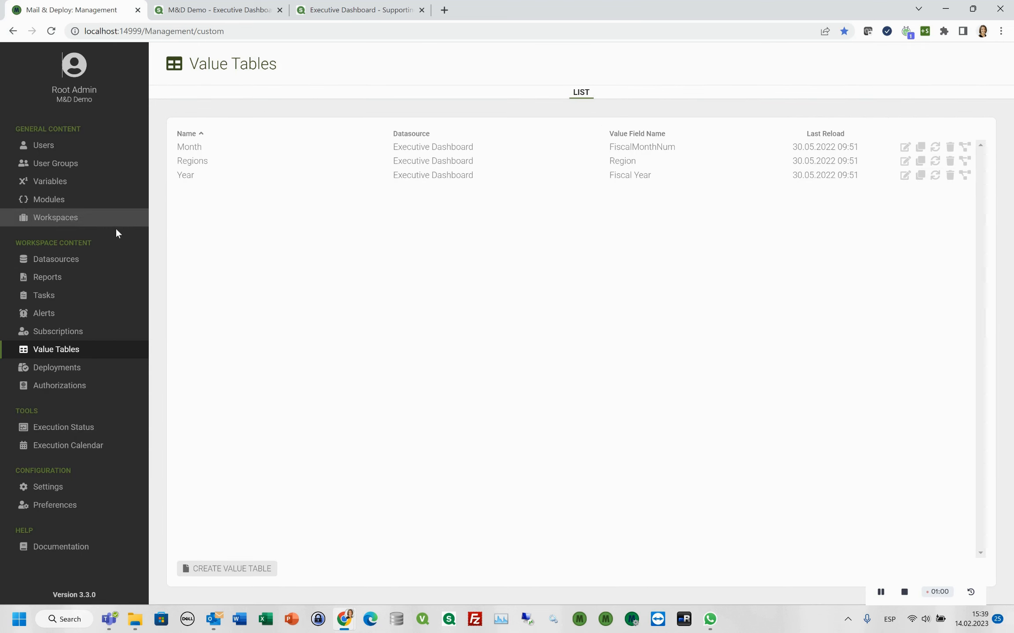
# - Review the vMonth and vYear local variable actions in the task 01 Send Regional Sales reports to Regional Managers
pyautogui.click(45, 298)
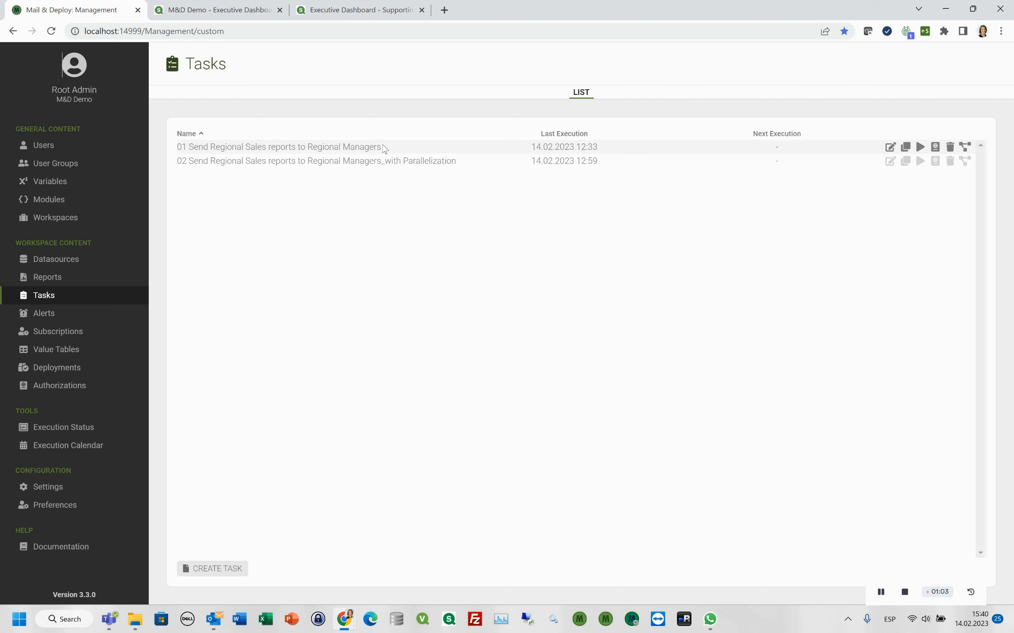
pyautogui.click(889, 146)
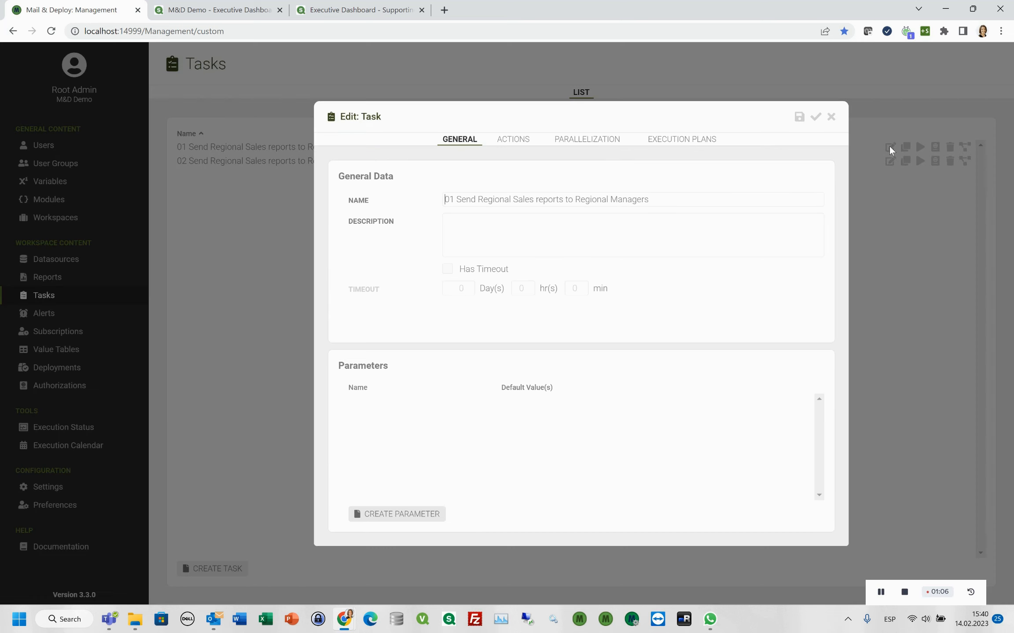
pyautogui.click(511, 139)
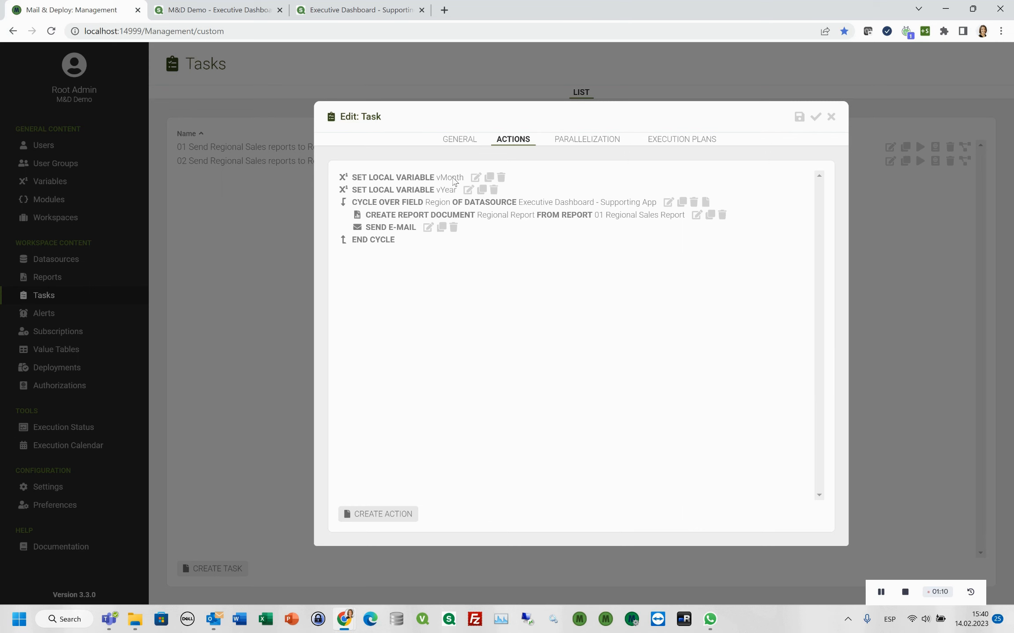
pyautogui.click(475, 177)
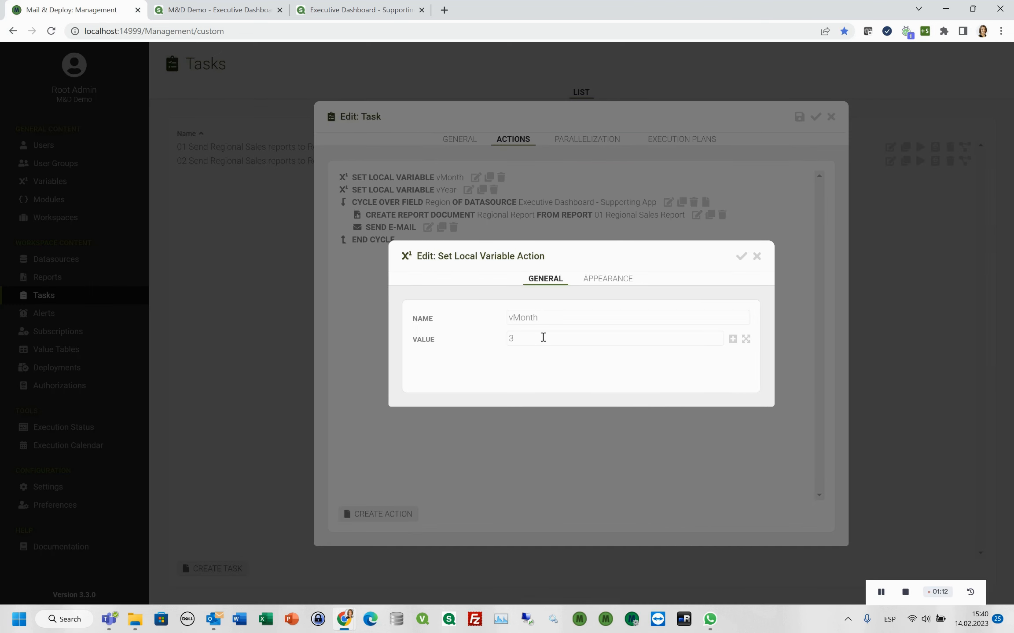
pyautogui.click(757, 256)
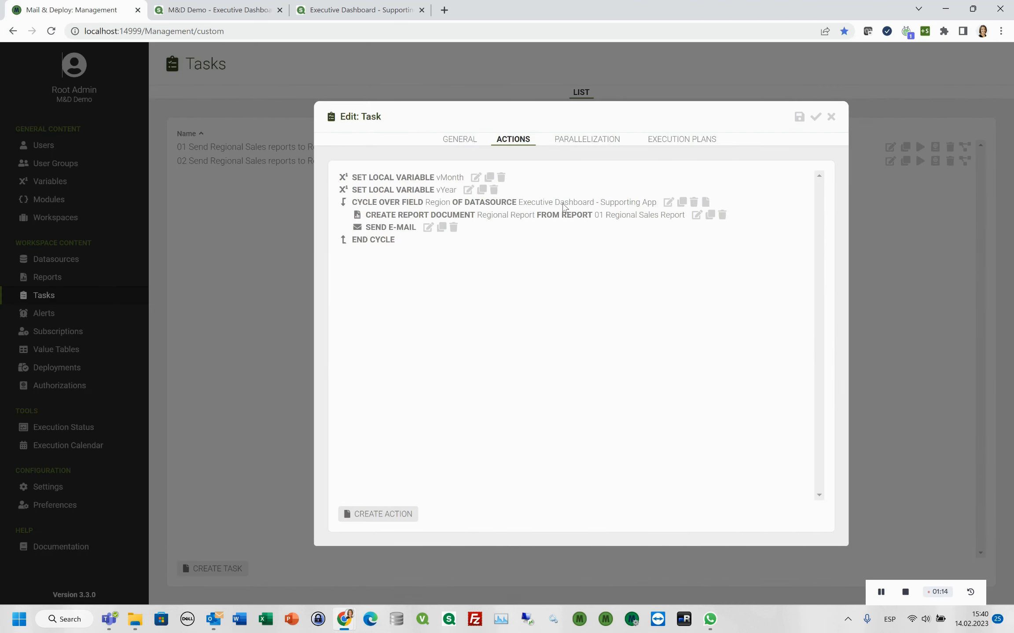
pyautogui.click(468, 189)
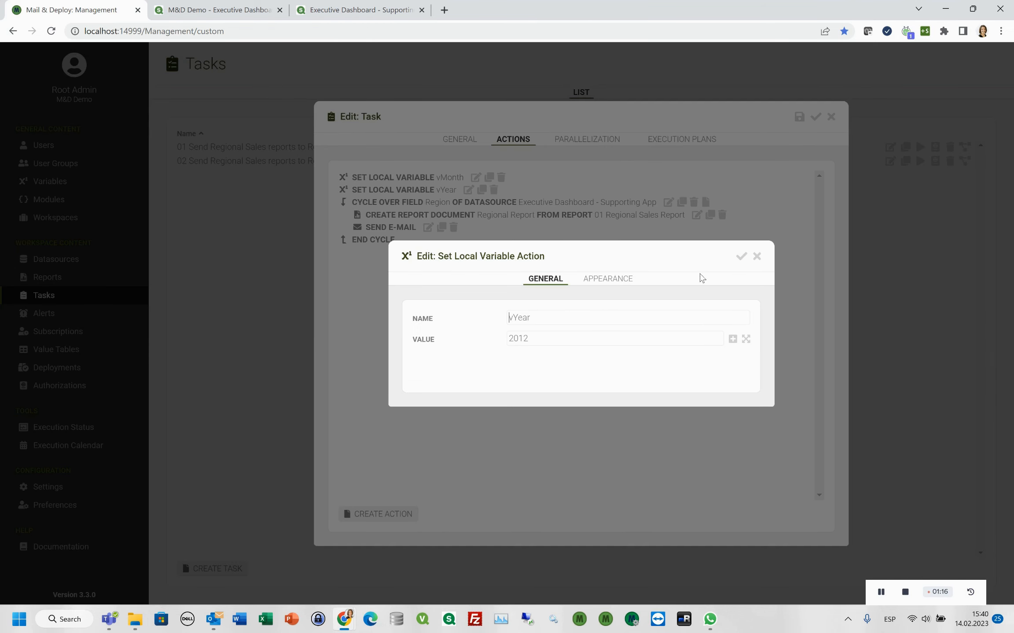
pyautogui.click(756, 256)
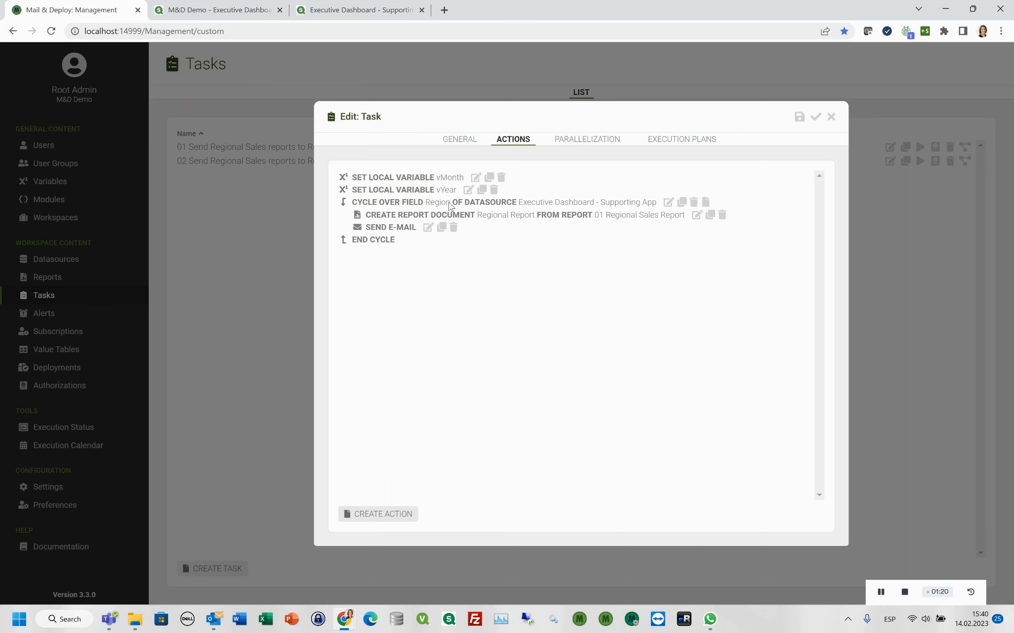
# - Examine the settings of task 01's Region cycle action and its Create Report Document action
pyautogui.click(669, 203)
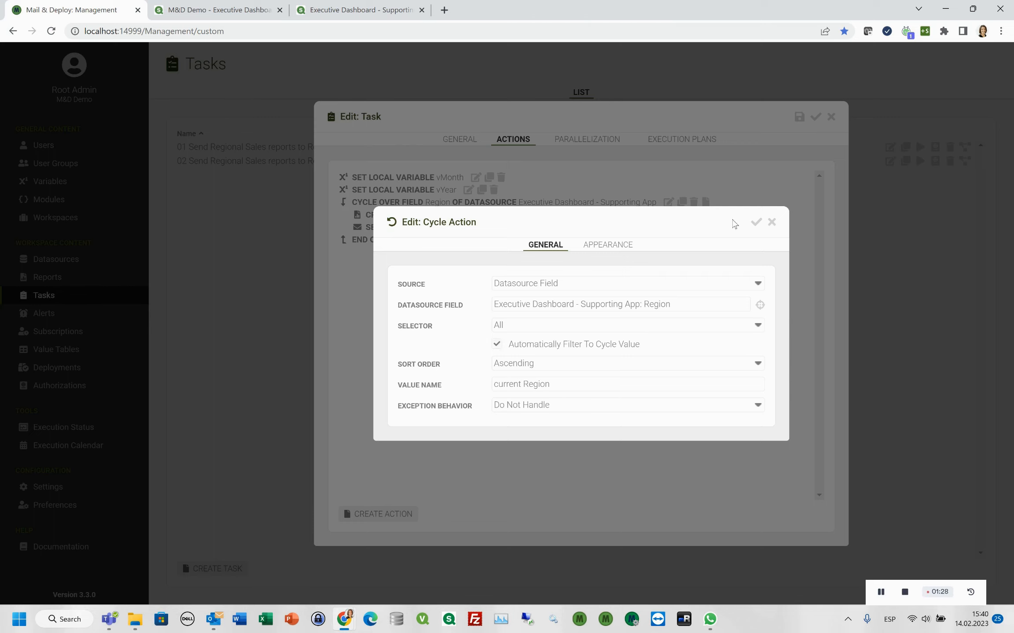
pyautogui.click(770, 223)
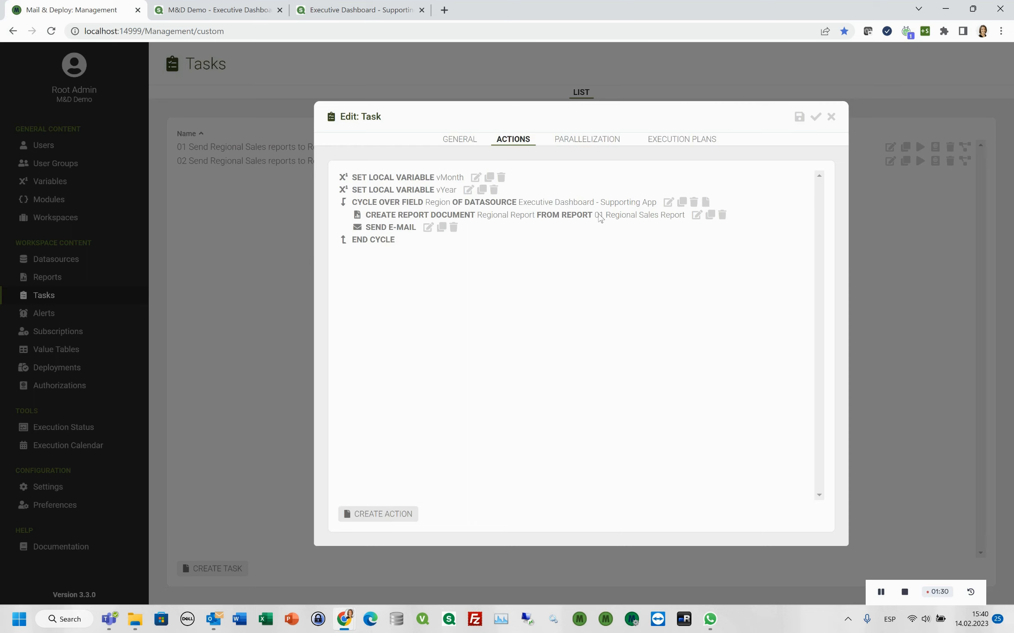
pyautogui.click(696, 215)
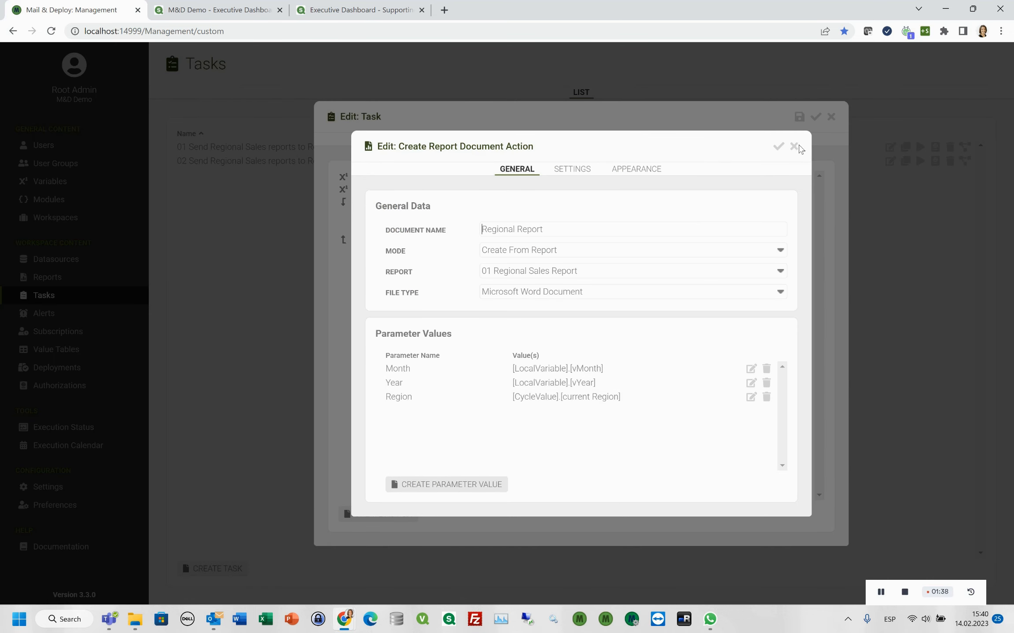
pyautogui.click(794, 149)
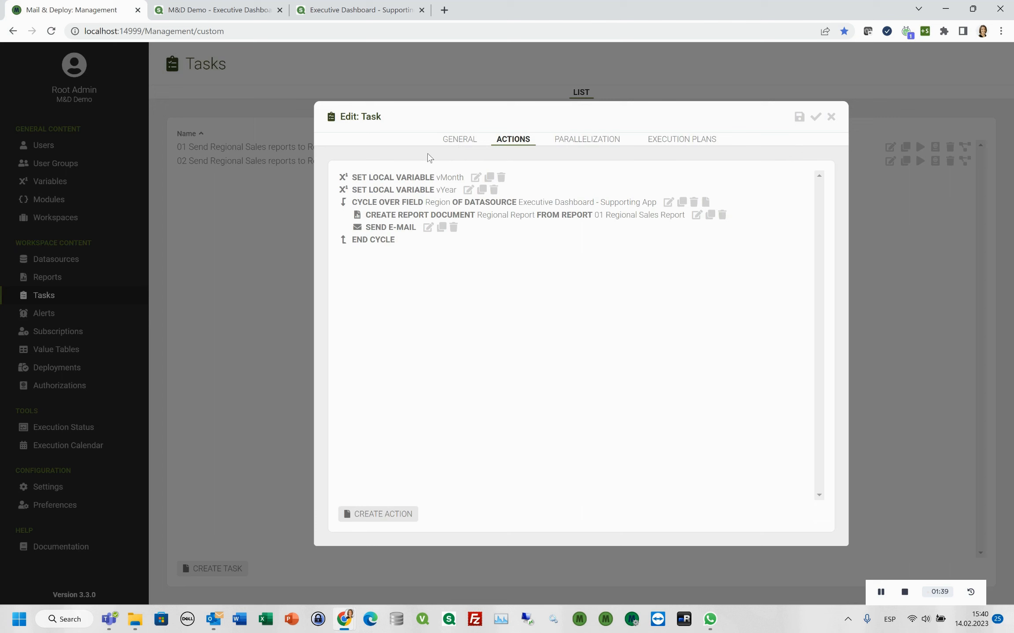
# - Examine the Send E-Mail action's message and full recipient expression, and close task 01 without saving
pyautogui.click(428, 228)
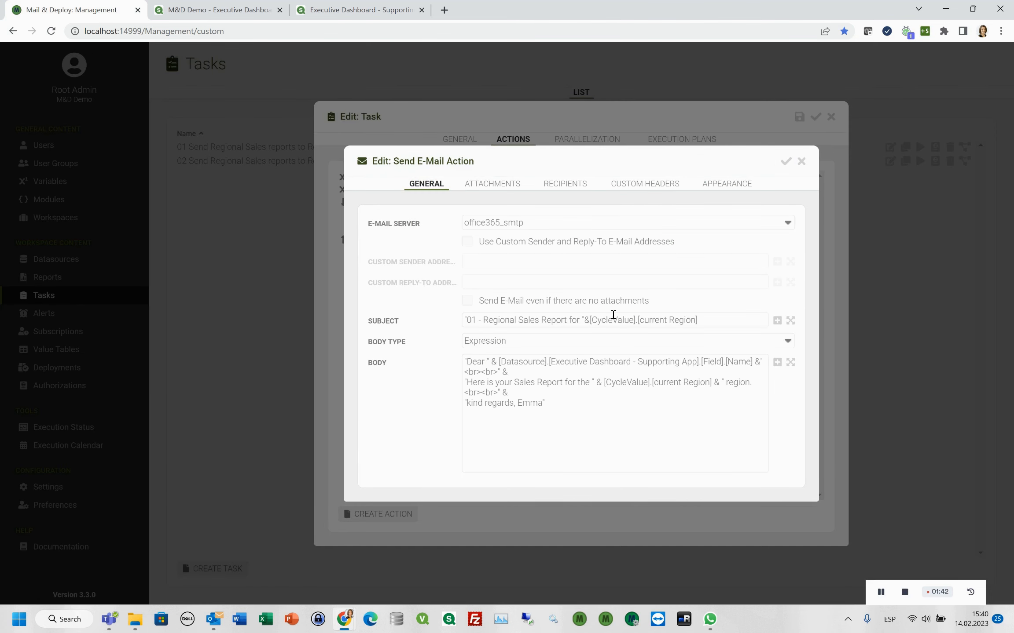
pyautogui.click(573, 185)
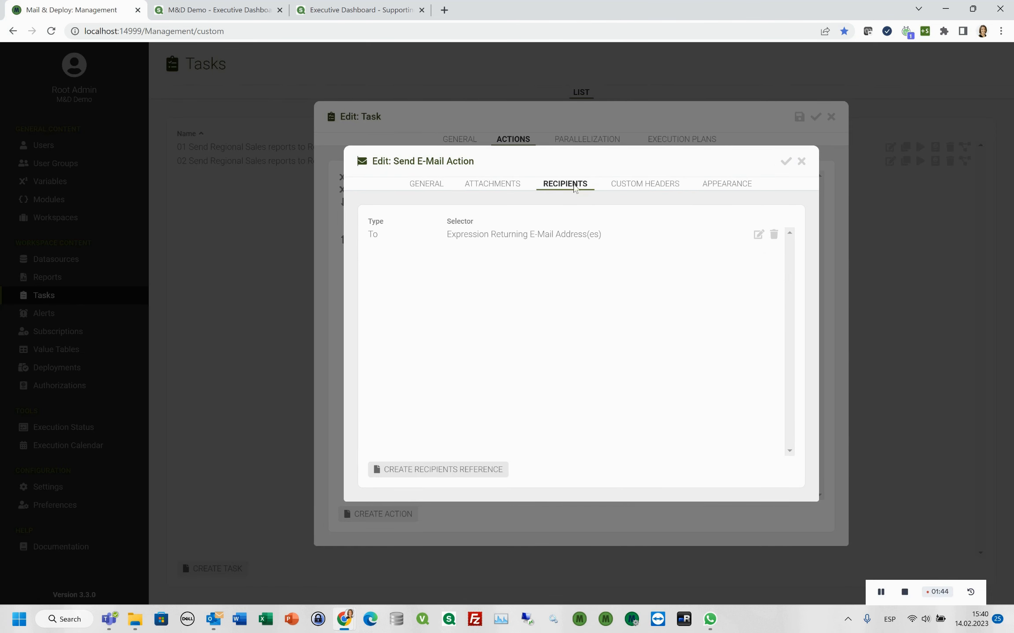
pyautogui.click(759, 234)
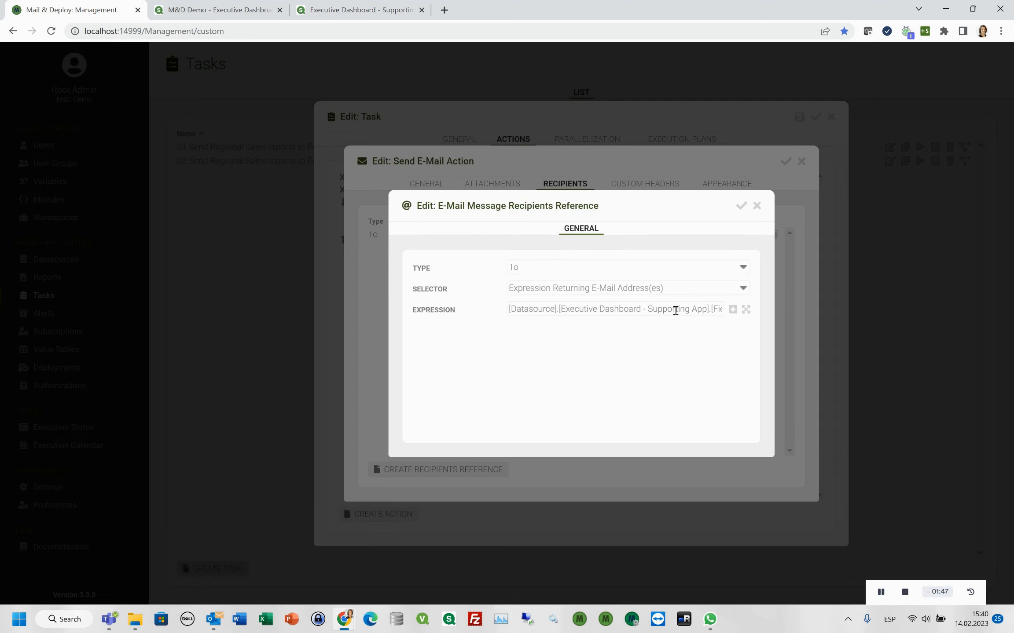
pyautogui.click(746, 309)
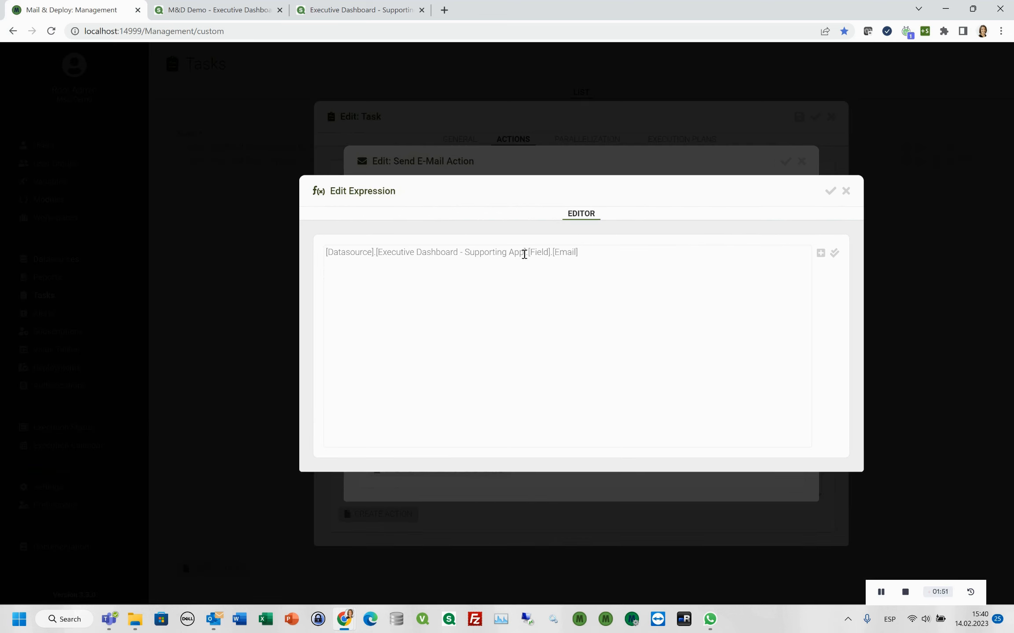
pyautogui.click(845, 194)
pyautogui.click(757, 204)
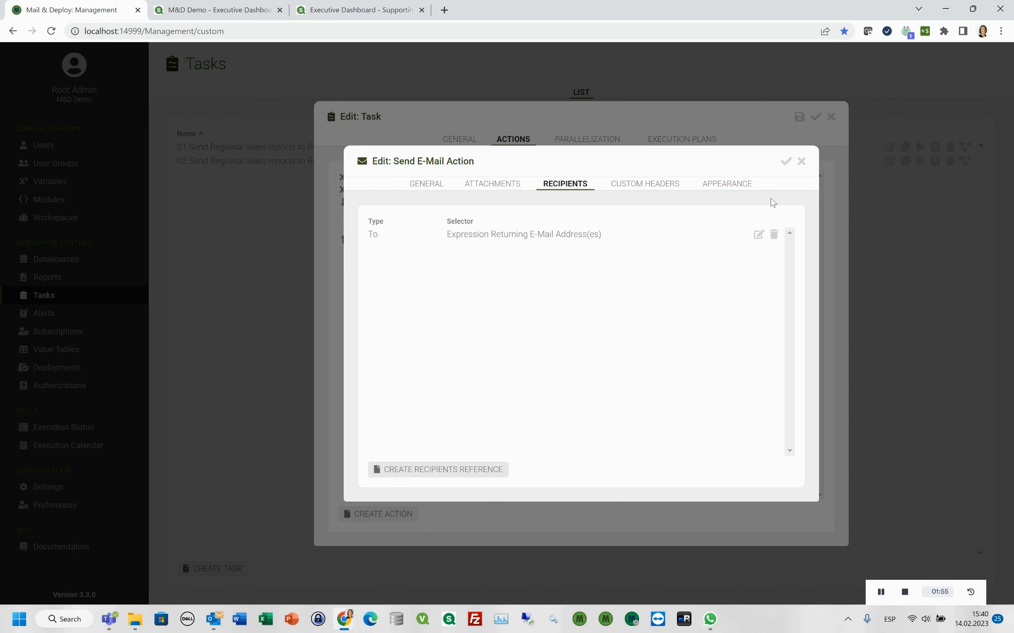
pyautogui.click(800, 166)
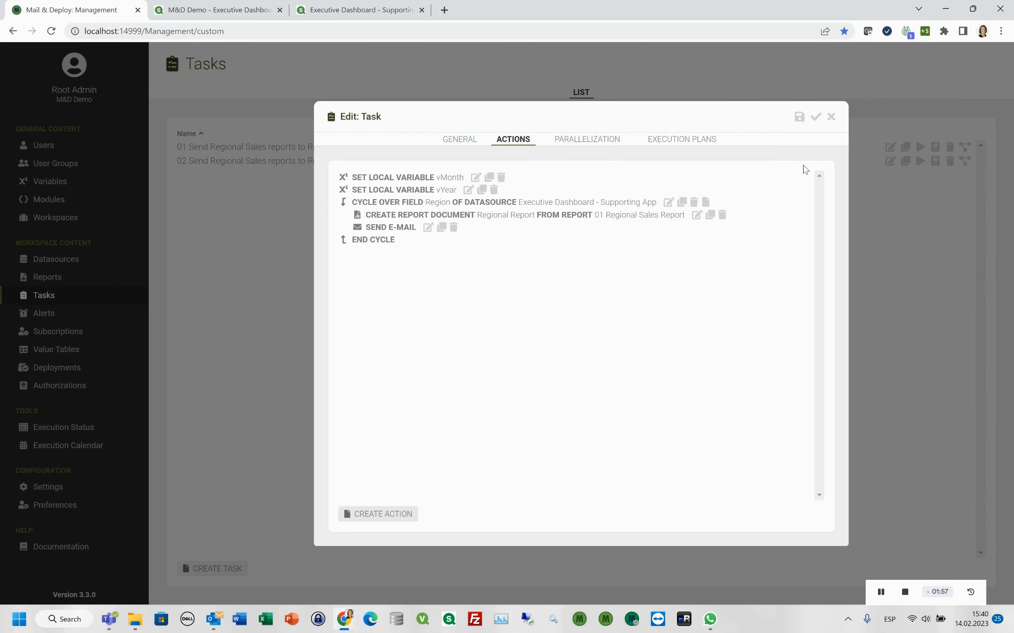
pyautogui.click(831, 117)
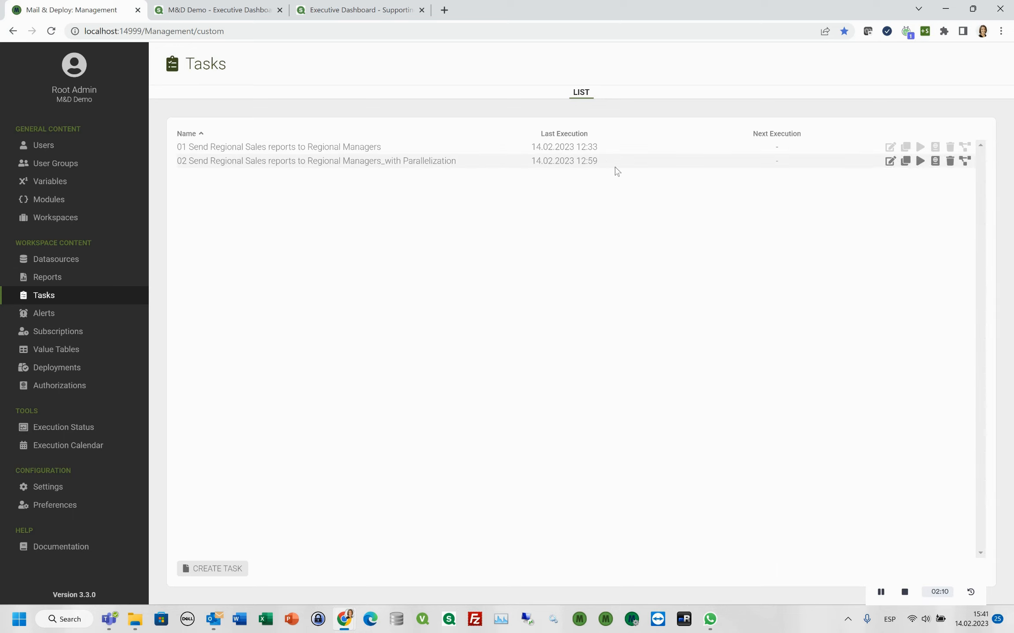
# - Review the parameters and parallelization settings of the task 02 Send Regional Sales reports to Regional Managers_with Parallelization
pyautogui.click(889, 161)
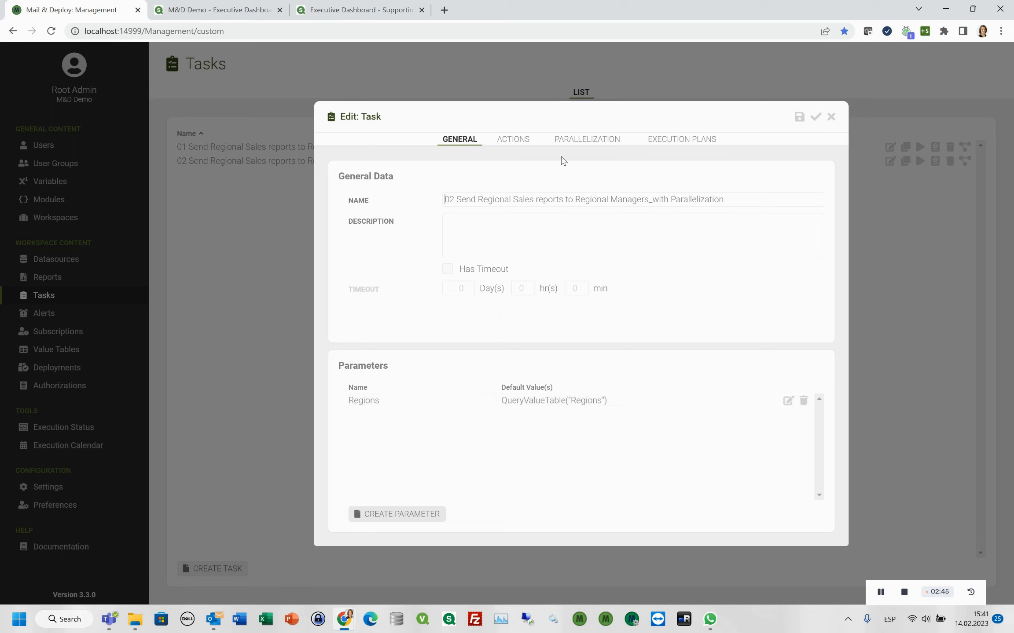
pyautogui.click(571, 140)
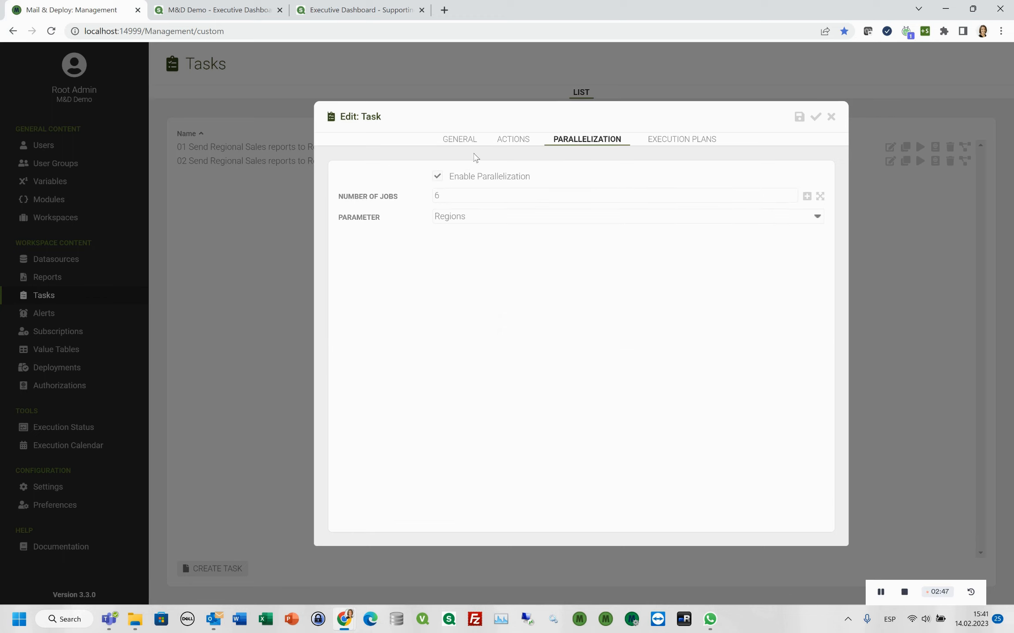
pyautogui.click(437, 175)
pyautogui.click(596, 216)
pyautogui.click(593, 223)
# - Inspect the Region filter action in task 02's action list, including its datasource field and filter values
pyautogui.click(514, 140)
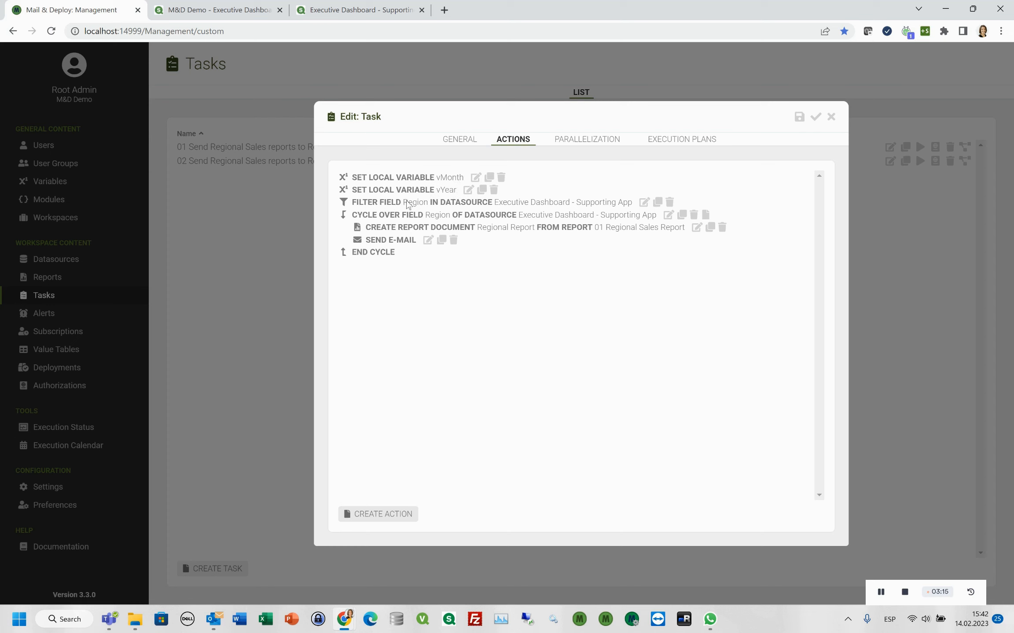
pyautogui.click(644, 202)
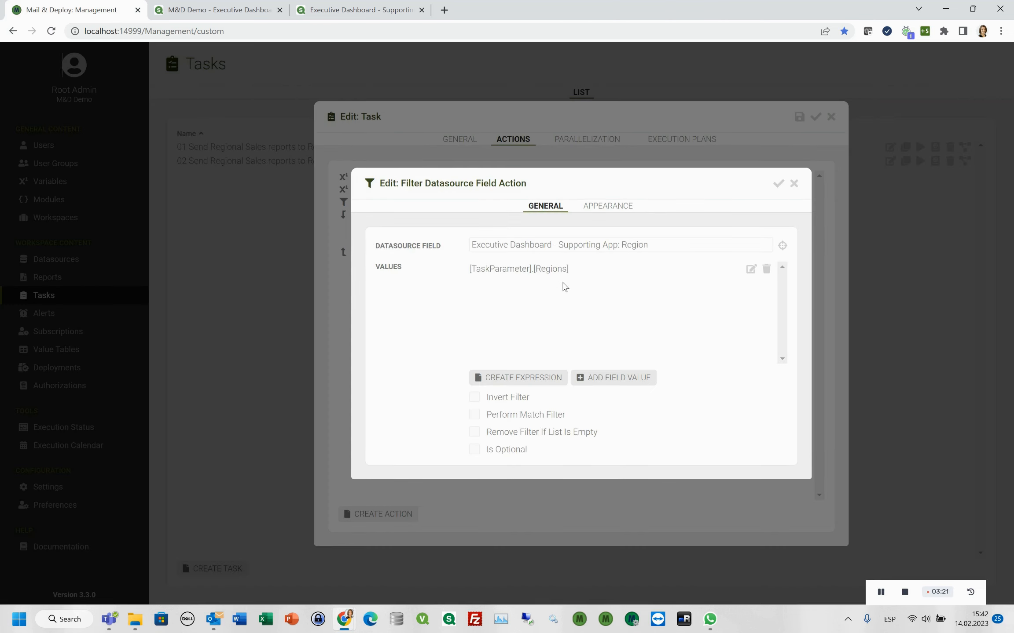
pyautogui.click(795, 184)
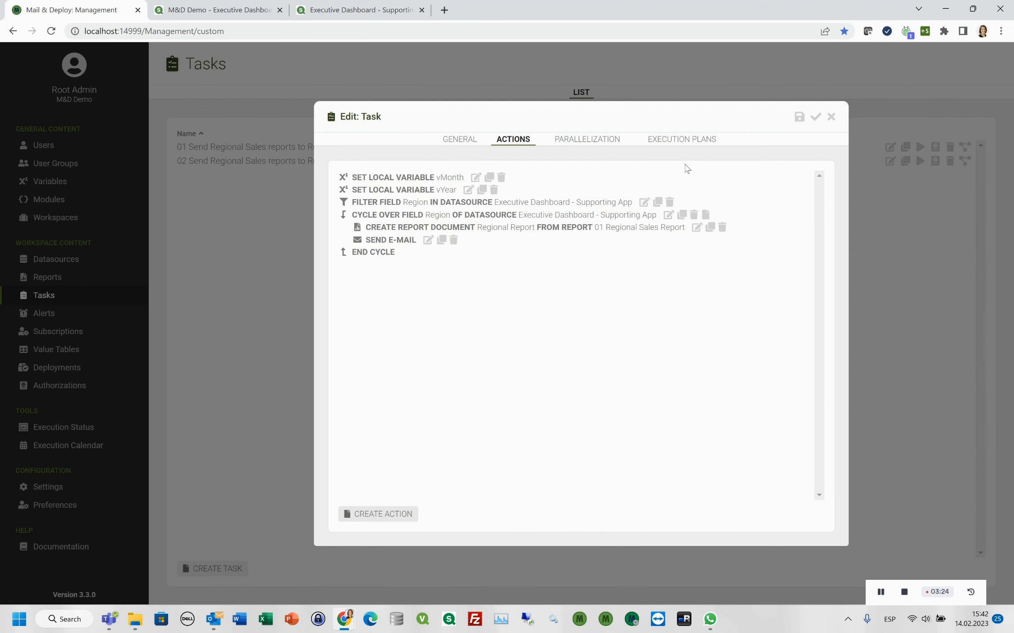
# - Check the selector of task 02's Region cycle action and the parameter values of its Create Report Document action
pyautogui.click(668, 216)
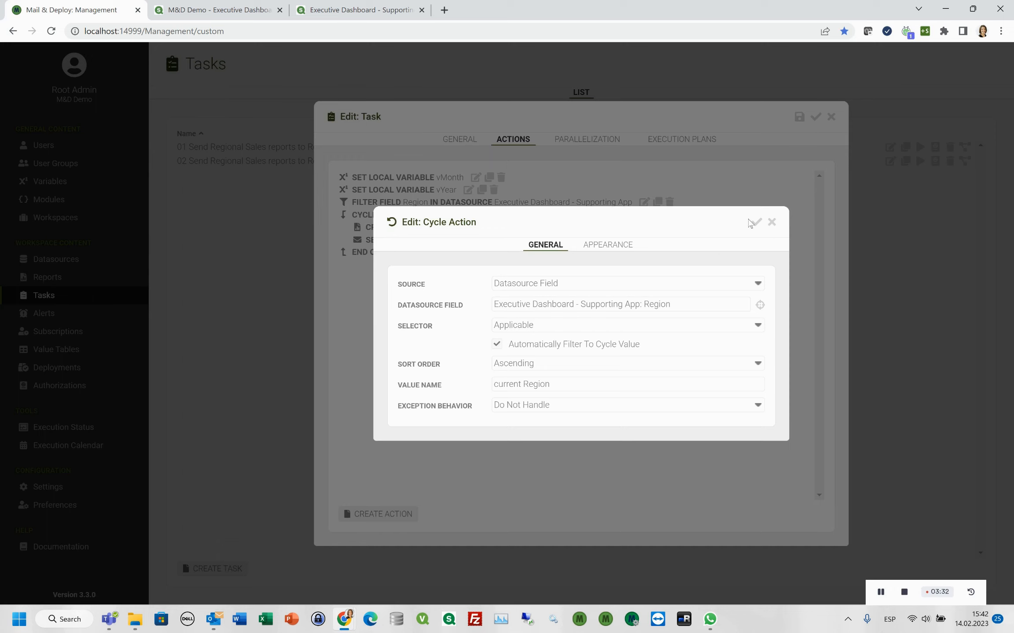
pyautogui.click(772, 222)
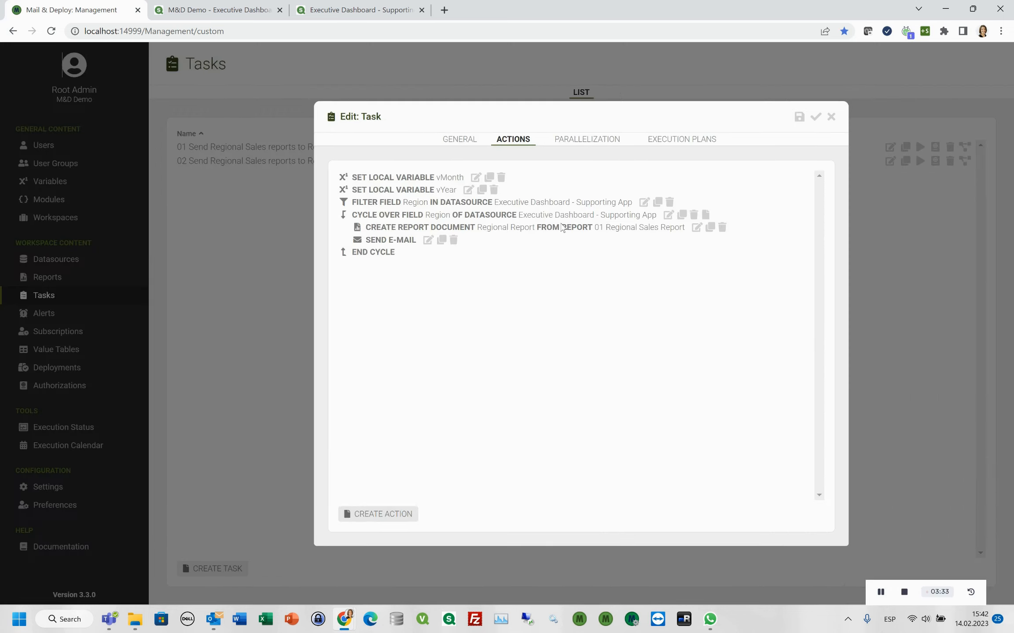
pyautogui.click(696, 227)
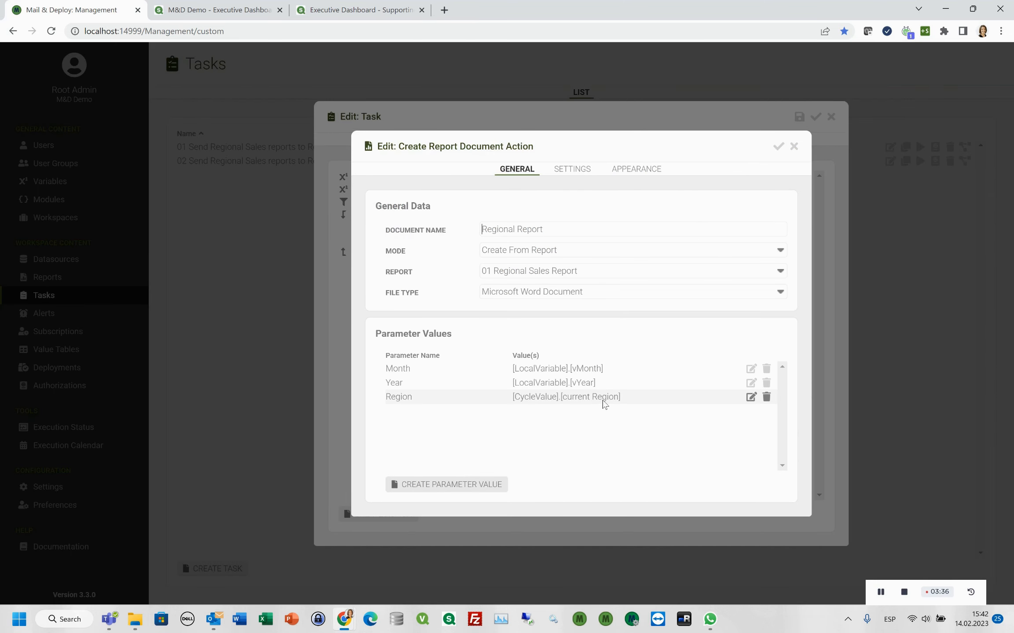
pyautogui.click(794, 148)
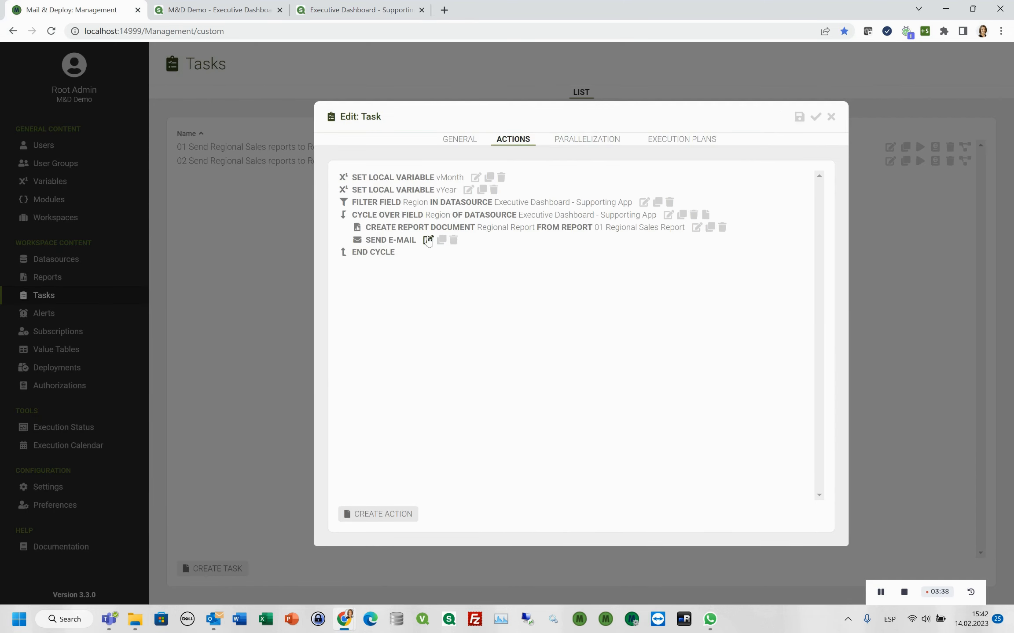
# - Examine the message and full recipient expression of task 02's Send E-Mail action, and close the task without saving
pyautogui.click(429, 239)
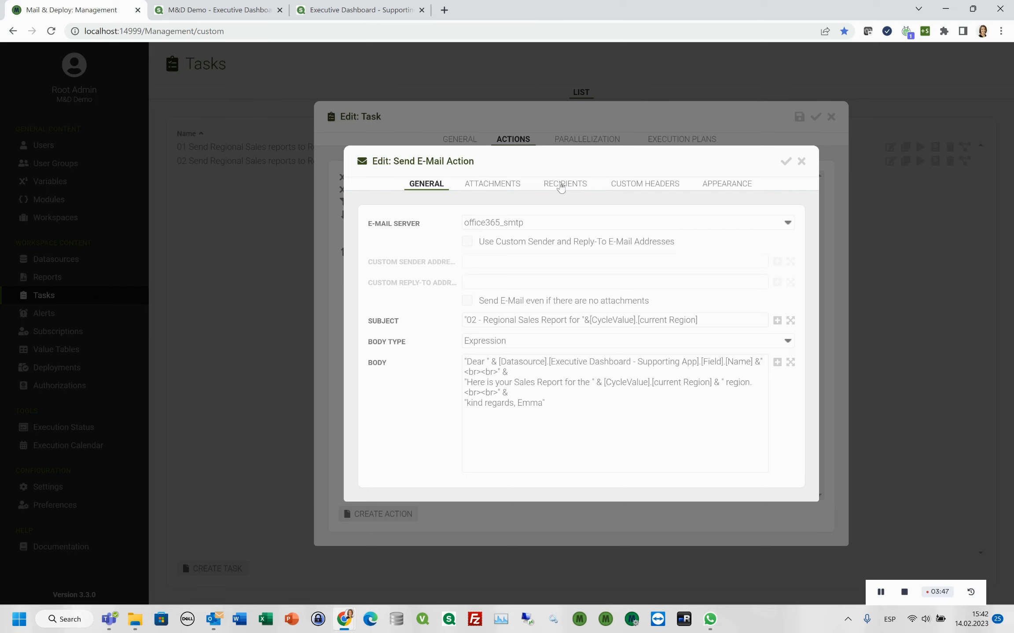
pyautogui.click(561, 184)
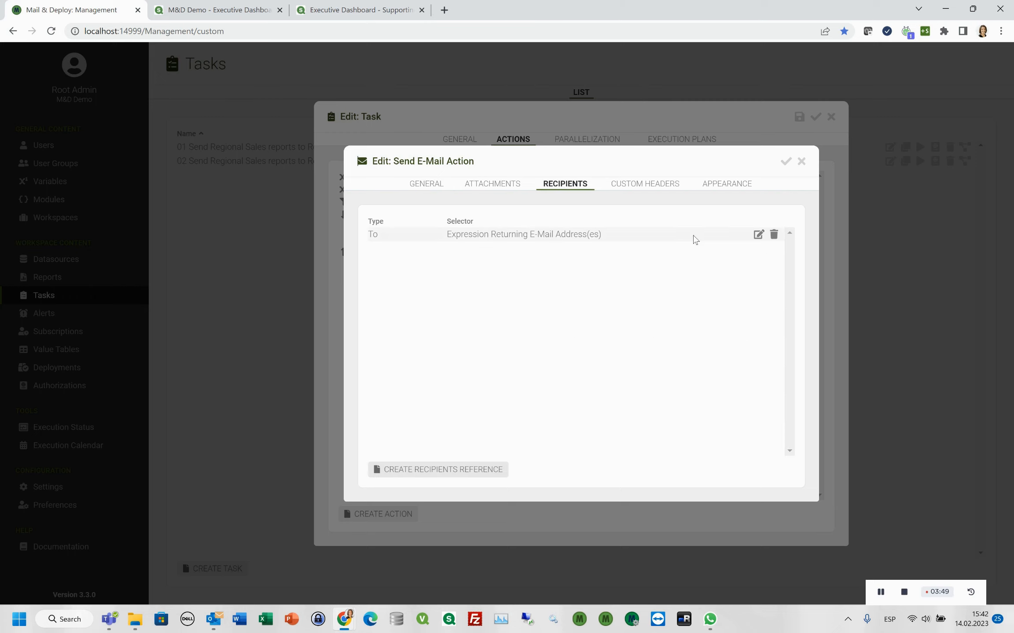
pyautogui.click(758, 236)
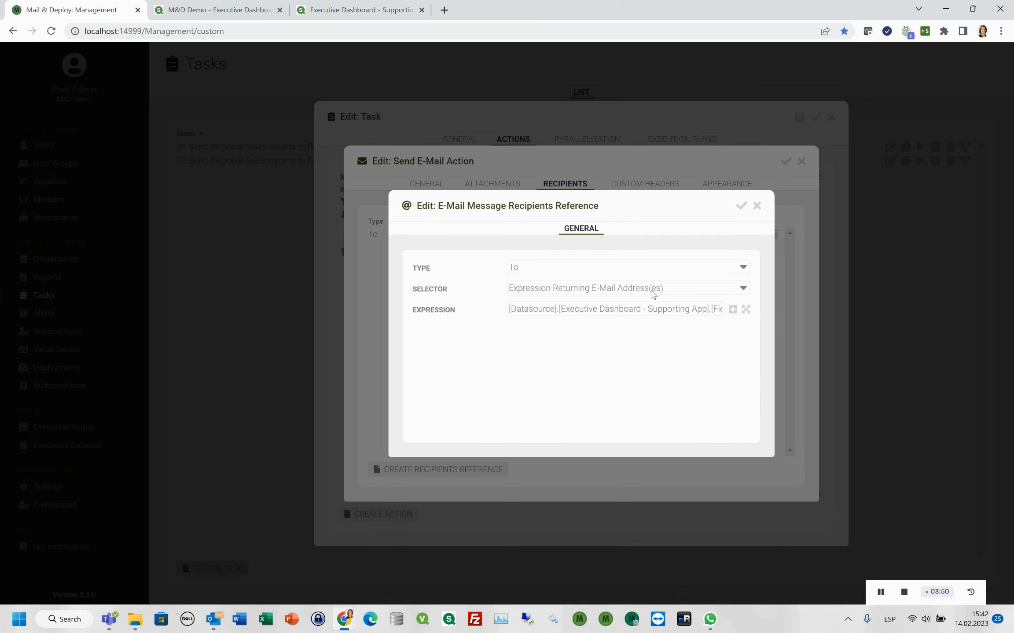
pyautogui.click(747, 311)
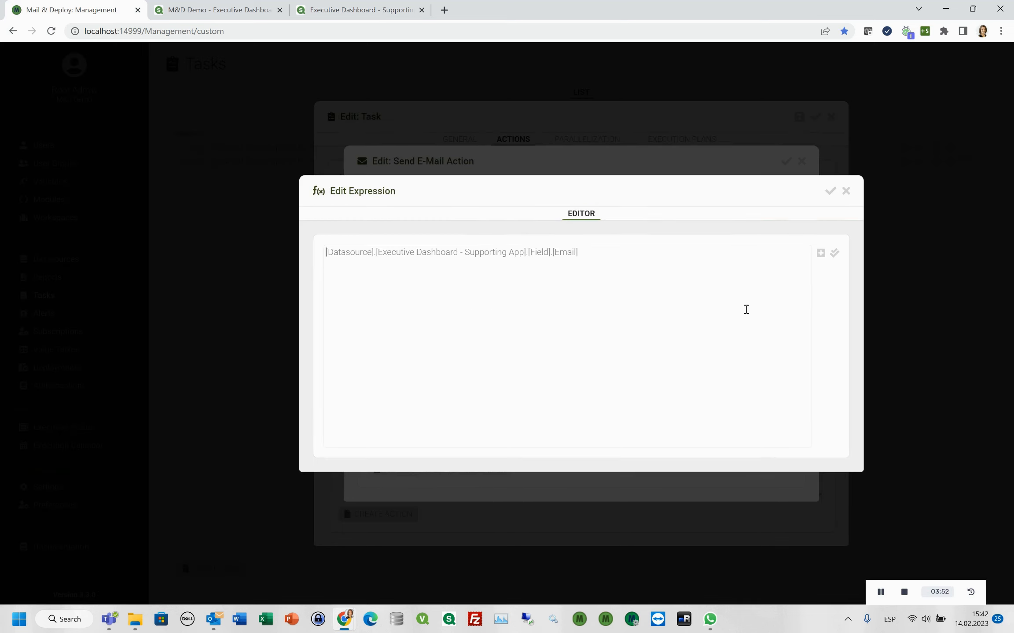
pyautogui.click(847, 193)
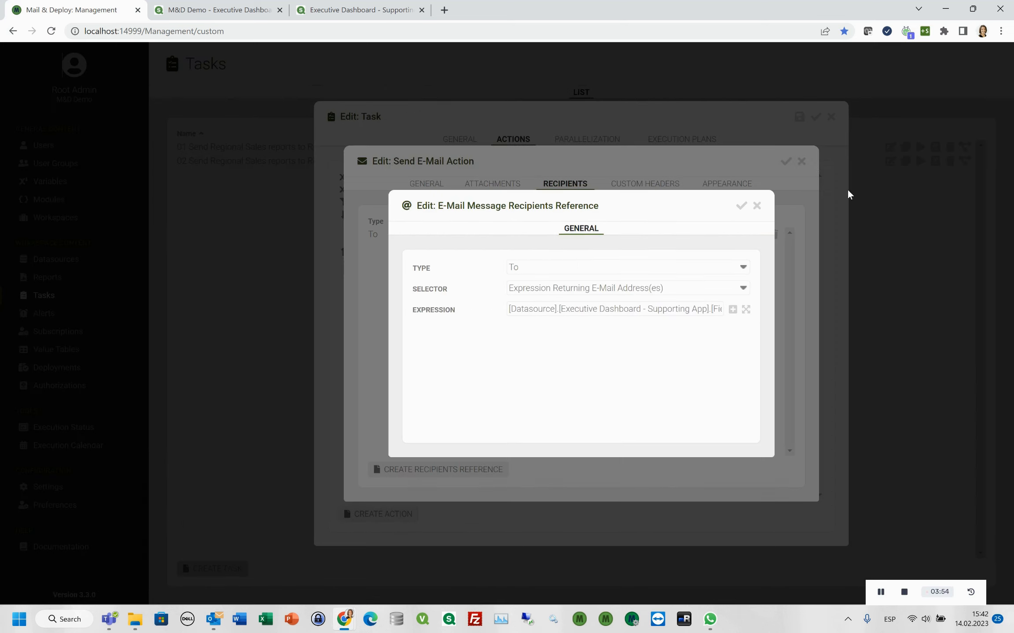
pyautogui.click(756, 206)
pyautogui.click(801, 161)
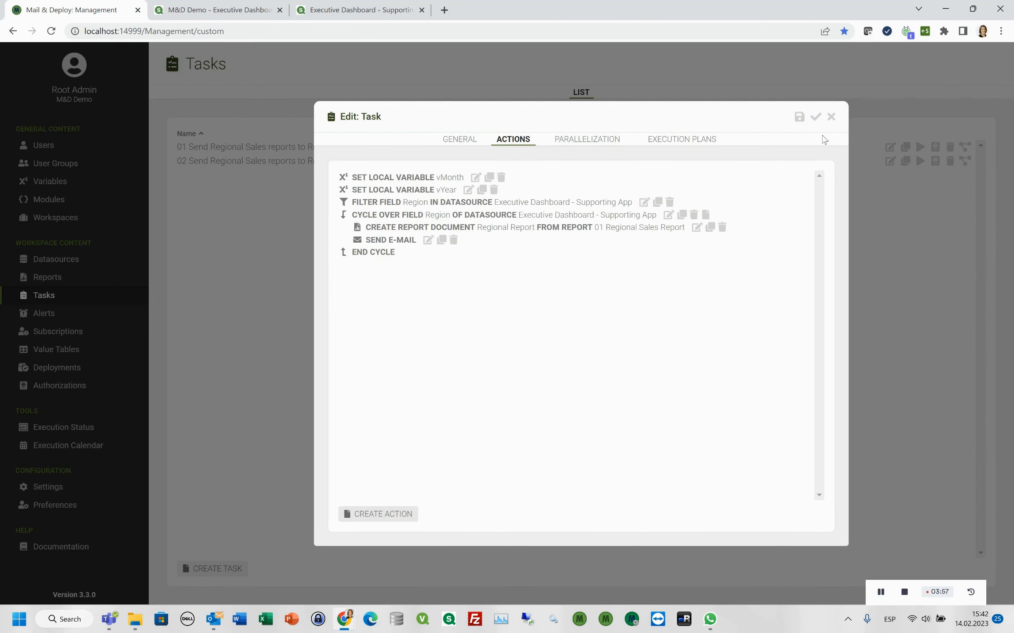
pyautogui.click(831, 117)
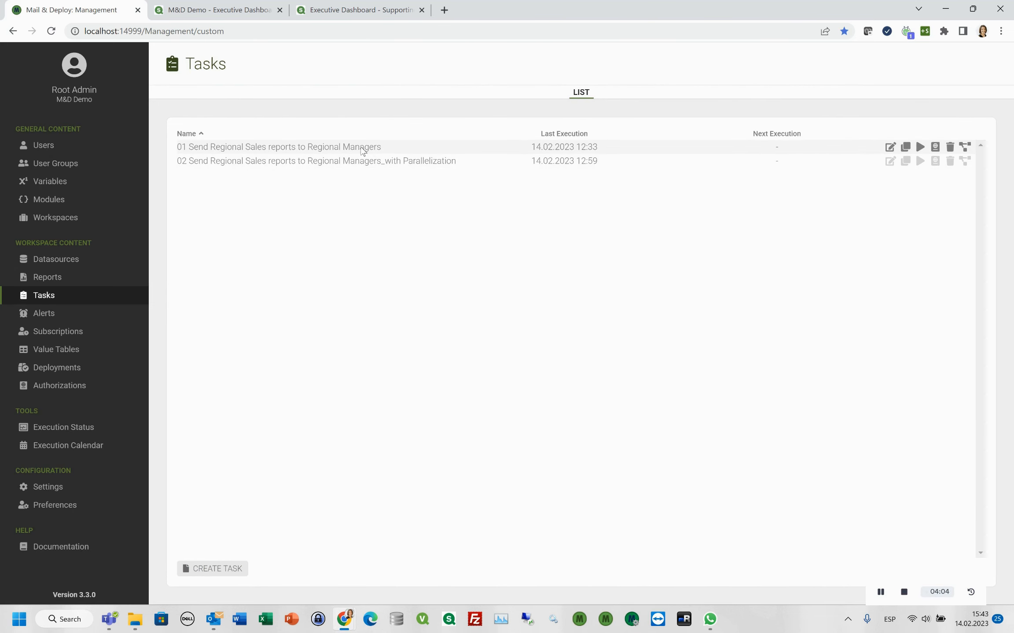
# - Review the log of task 01's successful run on 14.02.2023 in the Execution Calendar, and close it
pyautogui.click(55, 447)
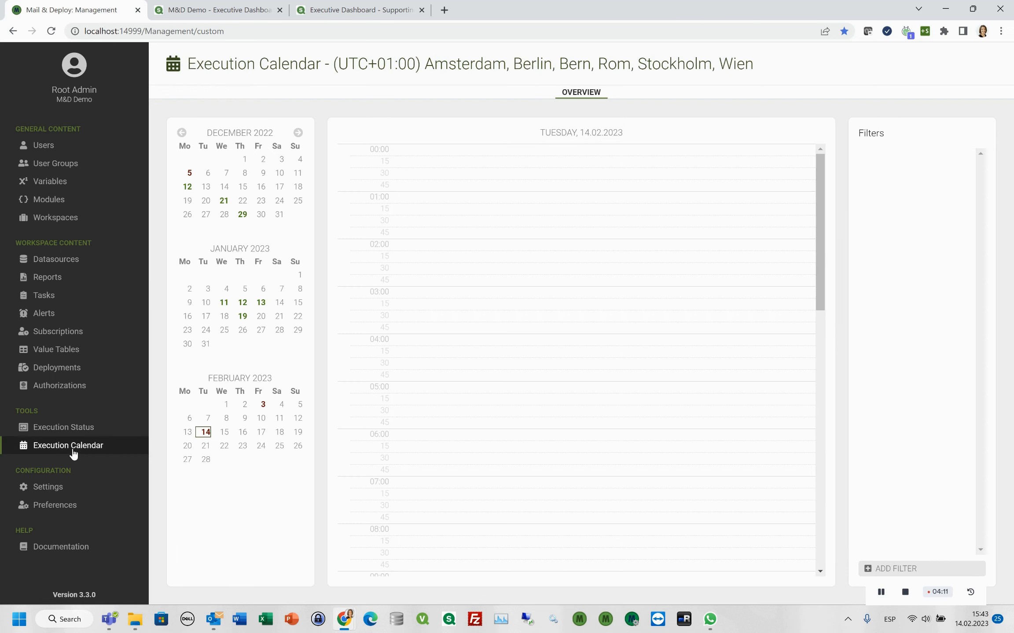
pyautogui.scroll(-5, 533, 396)
pyautogui.scroll(-4, 532, 391)
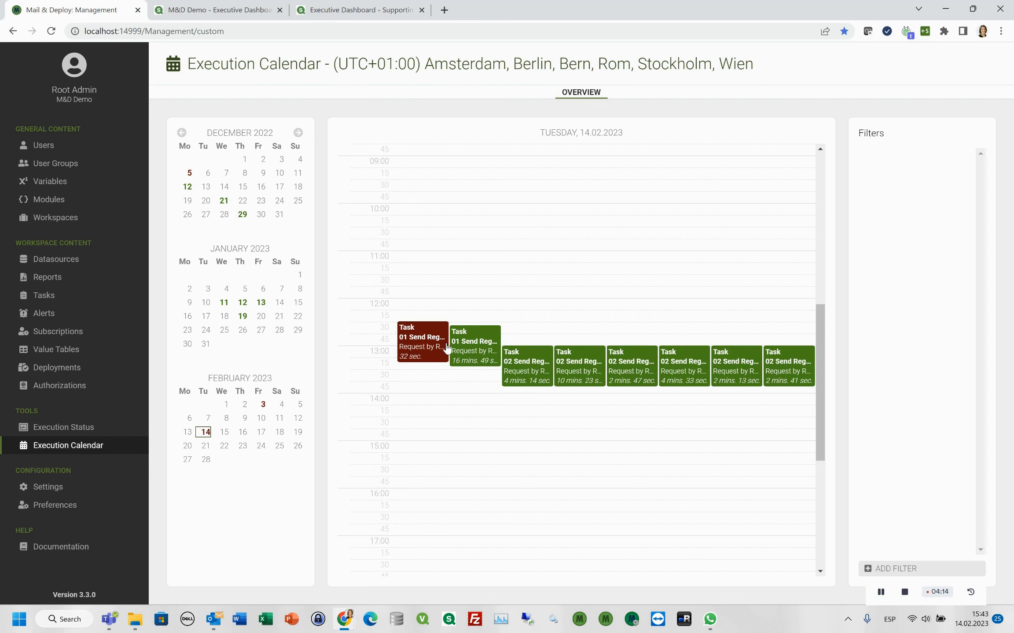
pyautogui.click(465, 350)
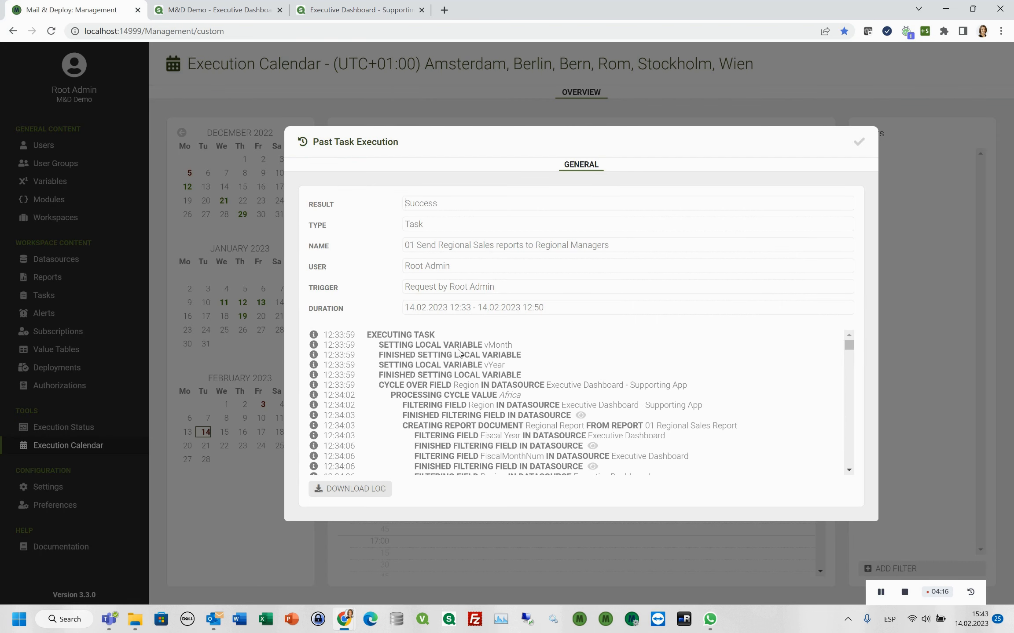
pyautogui.moveTo(850, 345); pyautogui.dragTo(850, 367)
pyautogui.scroll(-15, 638, 431)
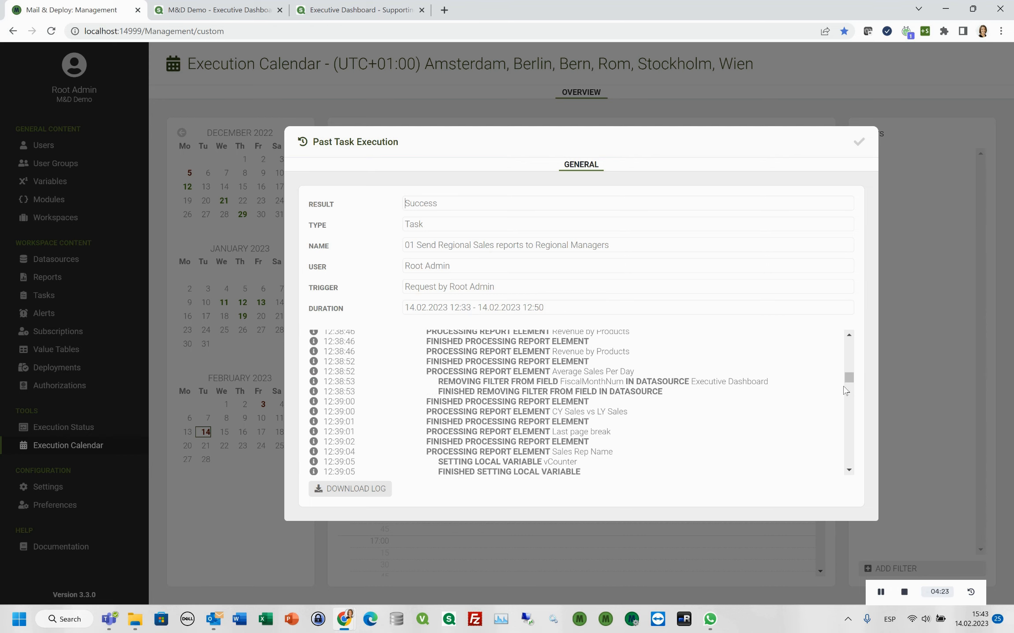
pyautogui.scroll(-15, 638, 431)
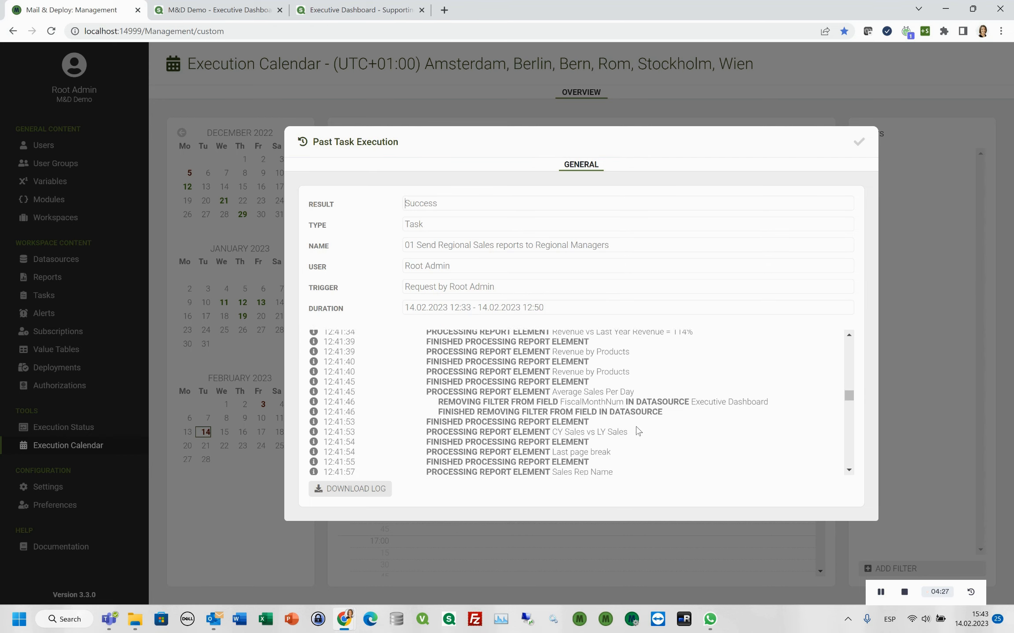
pyautogui.scroll(-10, 638, 431)
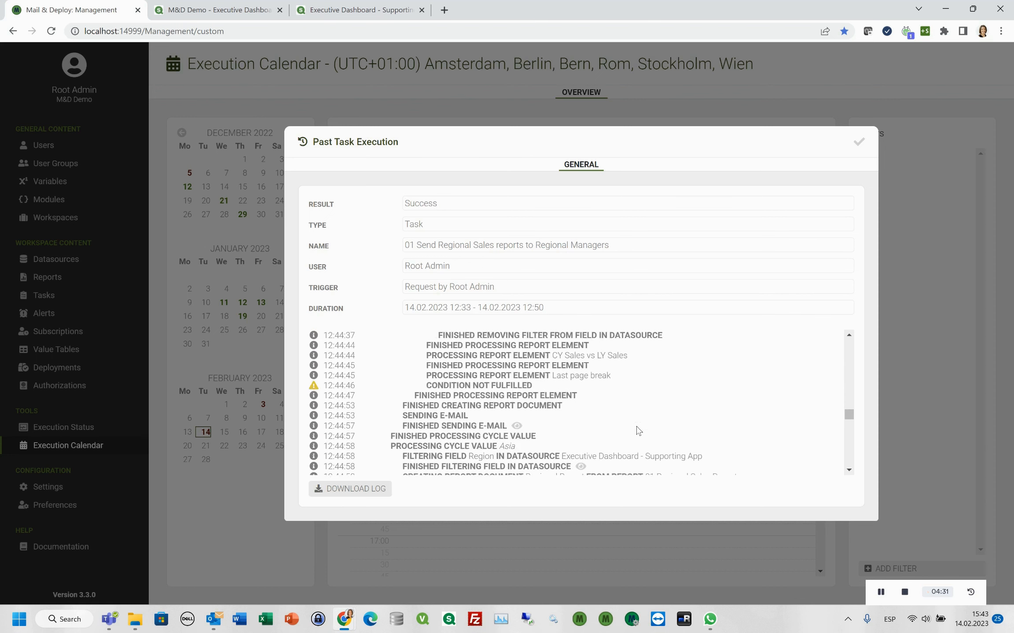
pyautogui.scroll(-10, 849, 465)
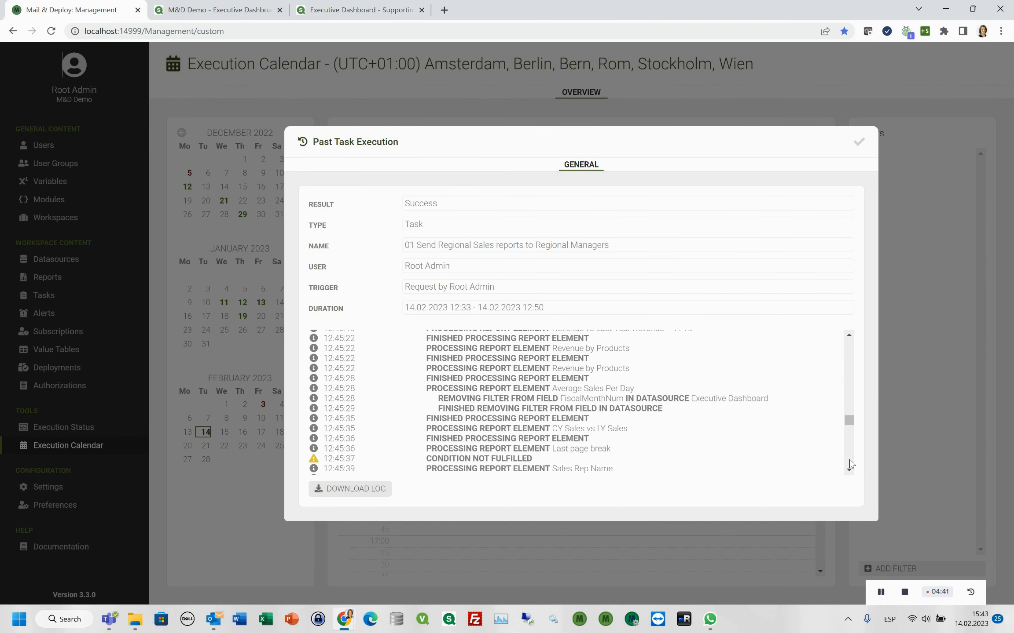
pyautogui.click(861, 144)
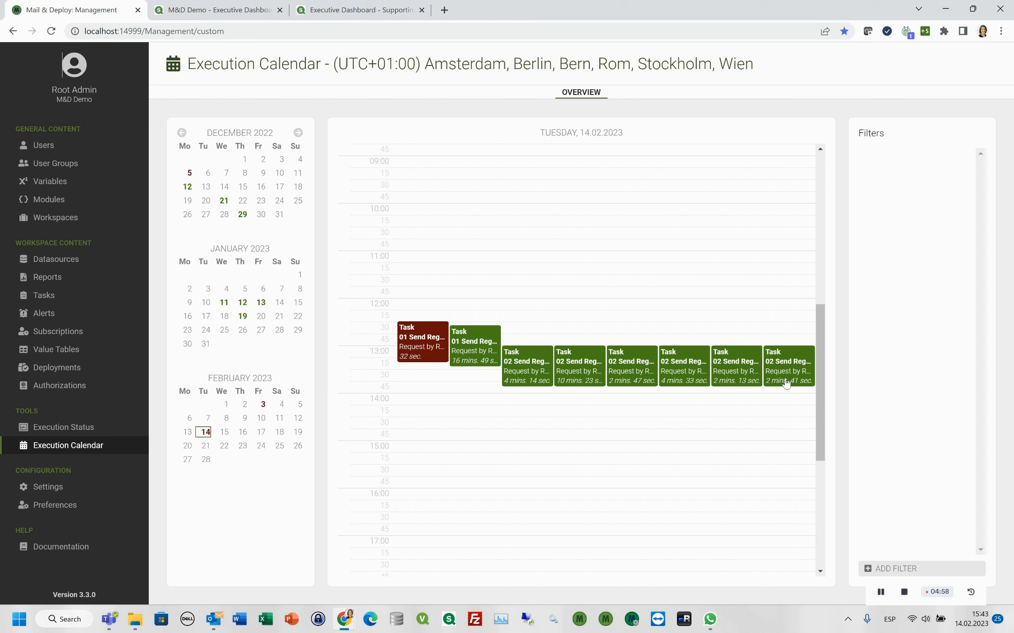
# - Inspect the past execution log of task 02's job number 2, including its Region filter entry, and close it
pyautogui.click(581, 369)
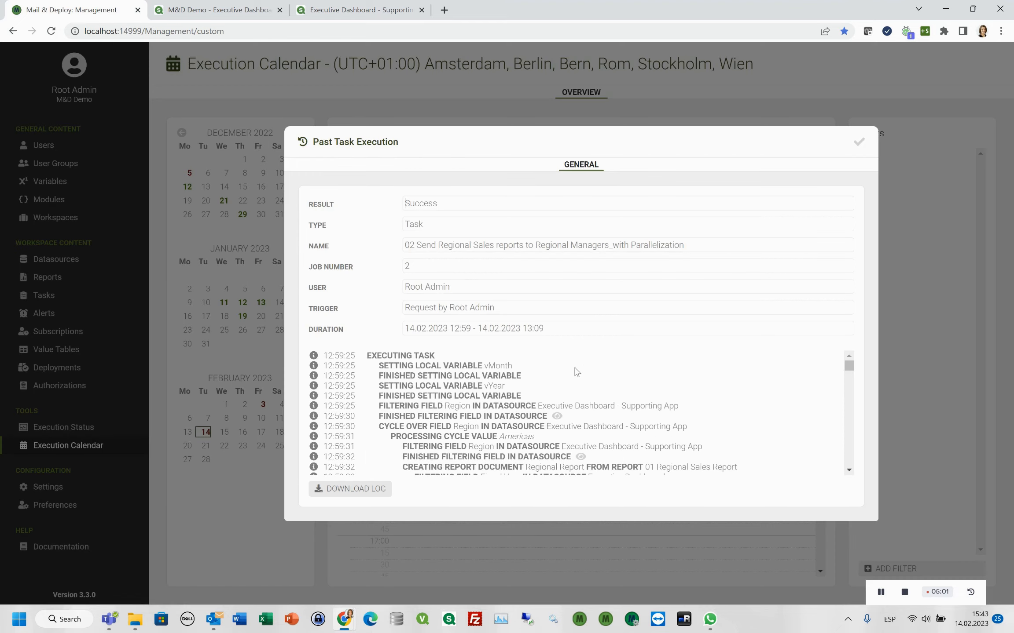
pyautogui.click(557, 415)
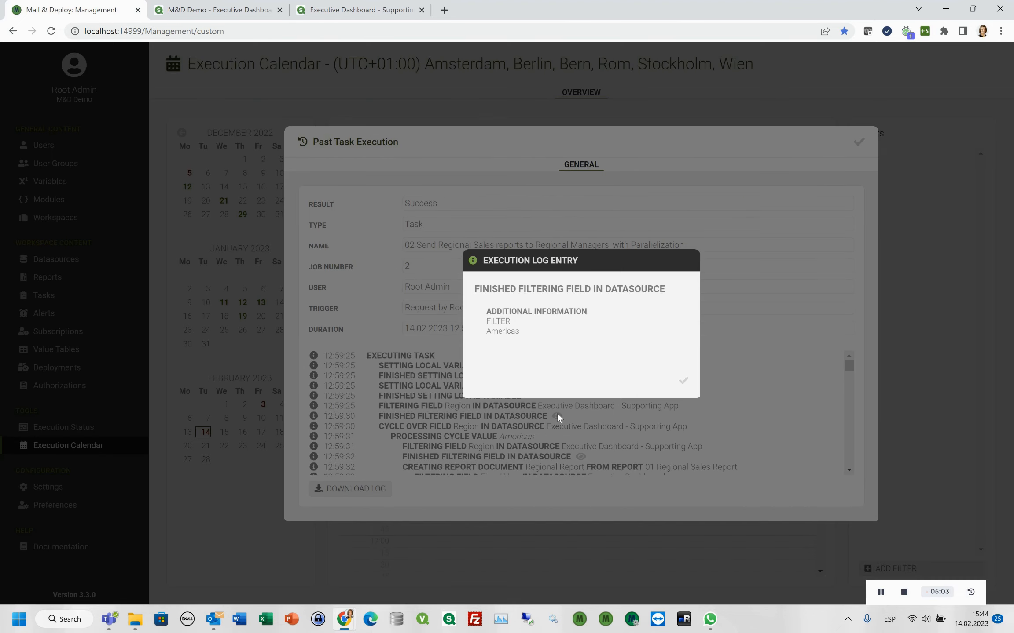
pyautogui.click(683, 380)
pyautogui.click(859, 141)
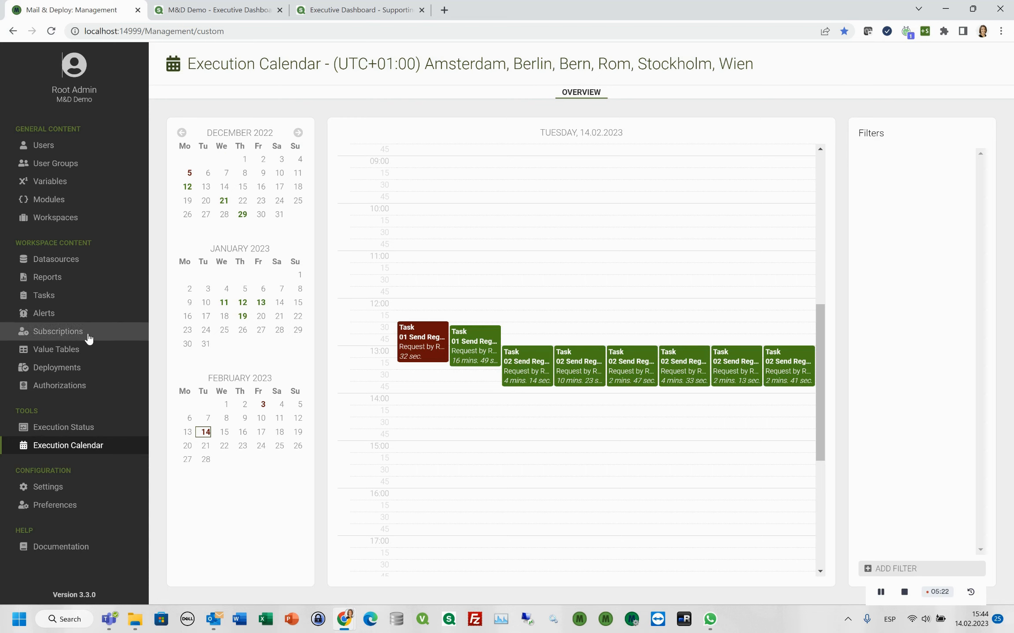
# - Run the task 02 Send Regional Sales reports to Regional Managers_with Parallelization and acknowledge the execution request
pyautogui.click(58, 301)
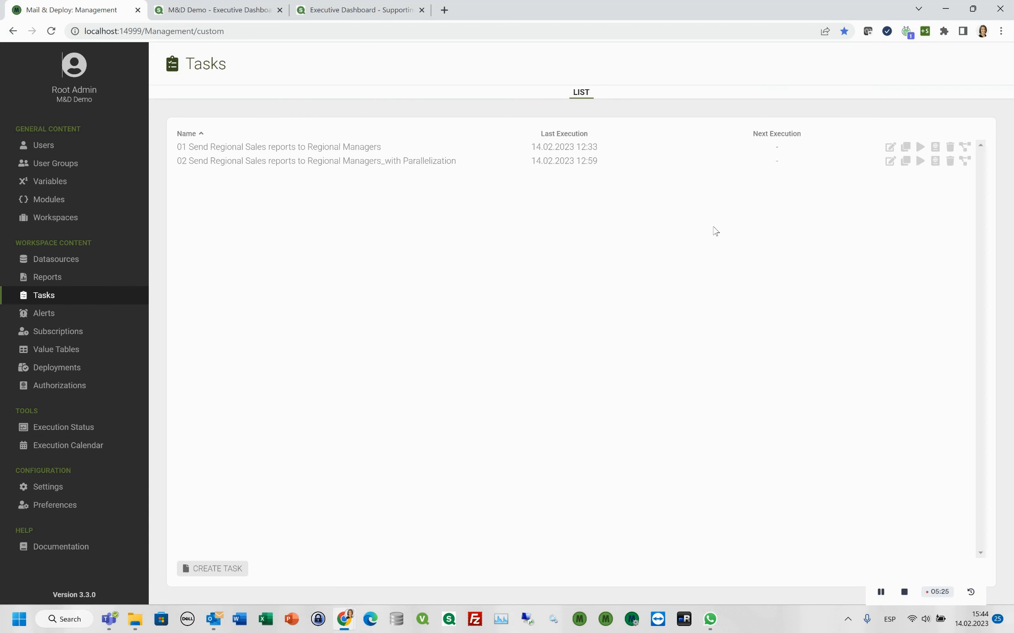
pyautogui.click(919, 162)
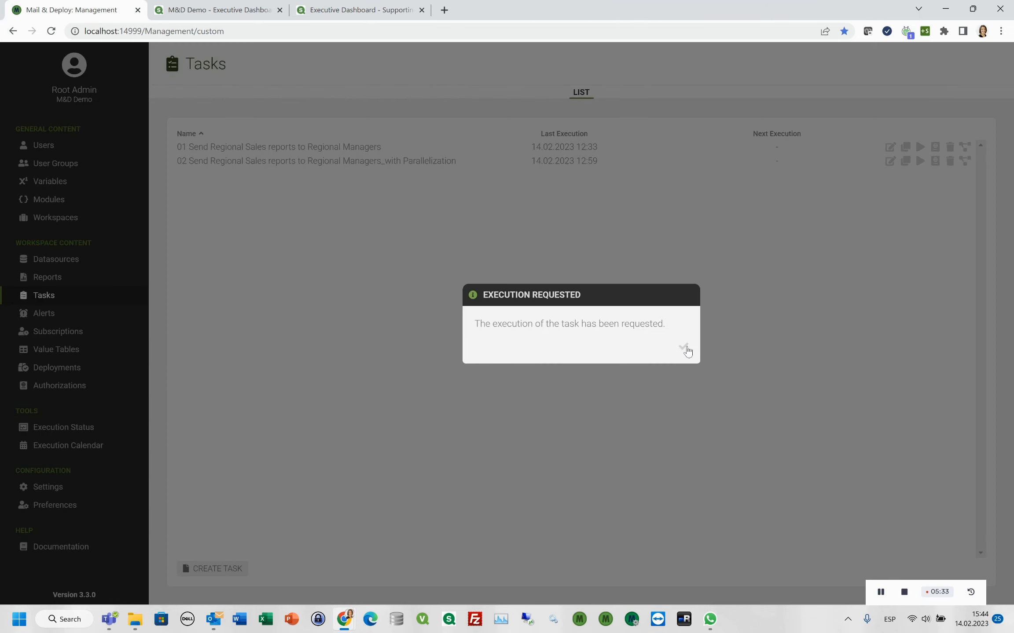
pyautogui.click(684, 348)
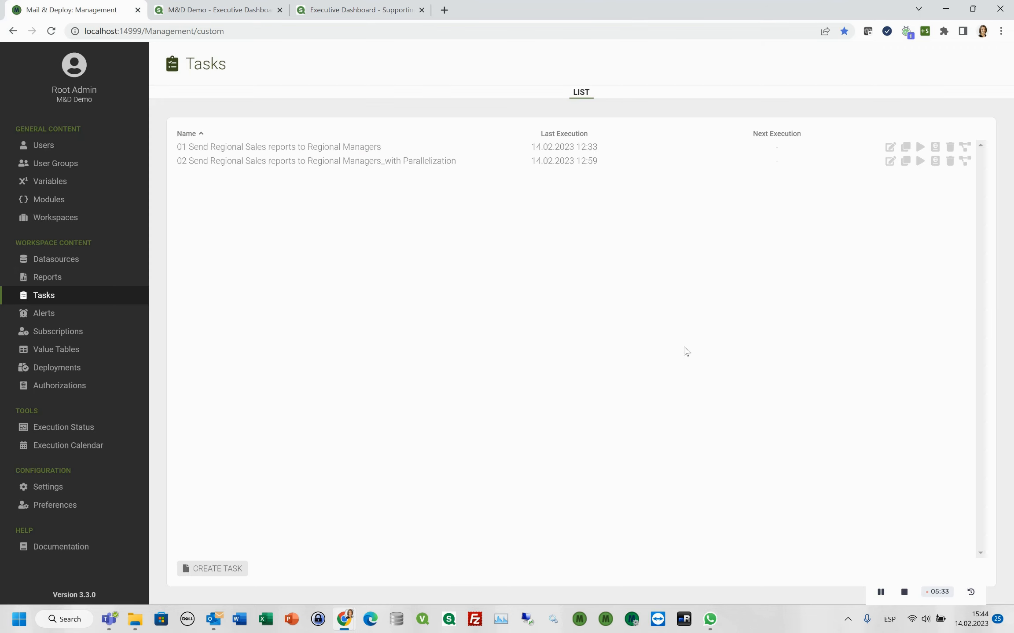
# - Examine the live execution logs of running jobs 1, 2 and 3 of task 02 in Execution Status
pyautogui.click(55, 423)
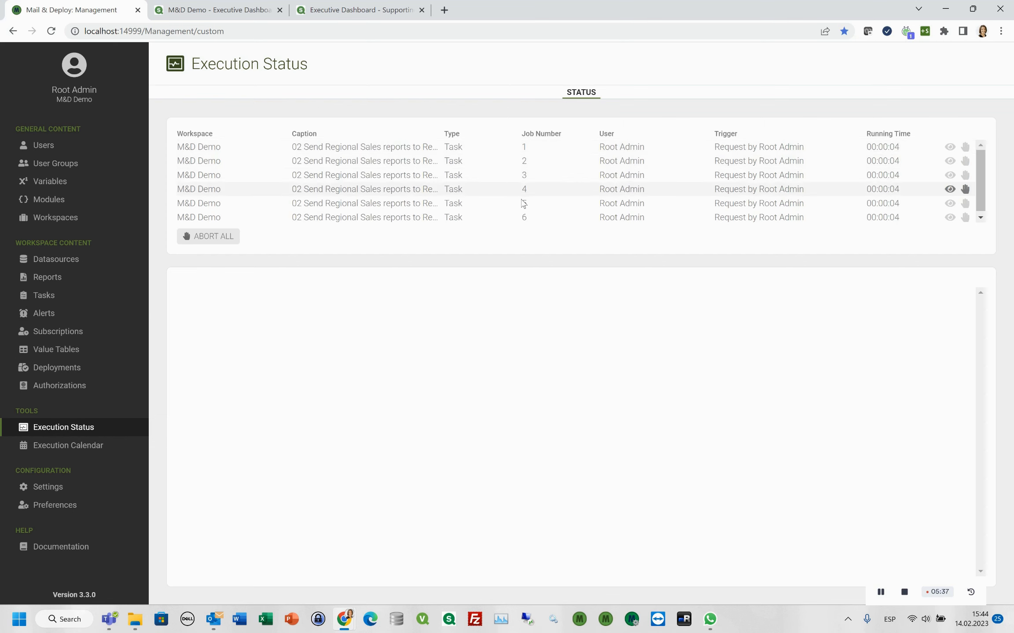
pyautogui.click(950, 147)
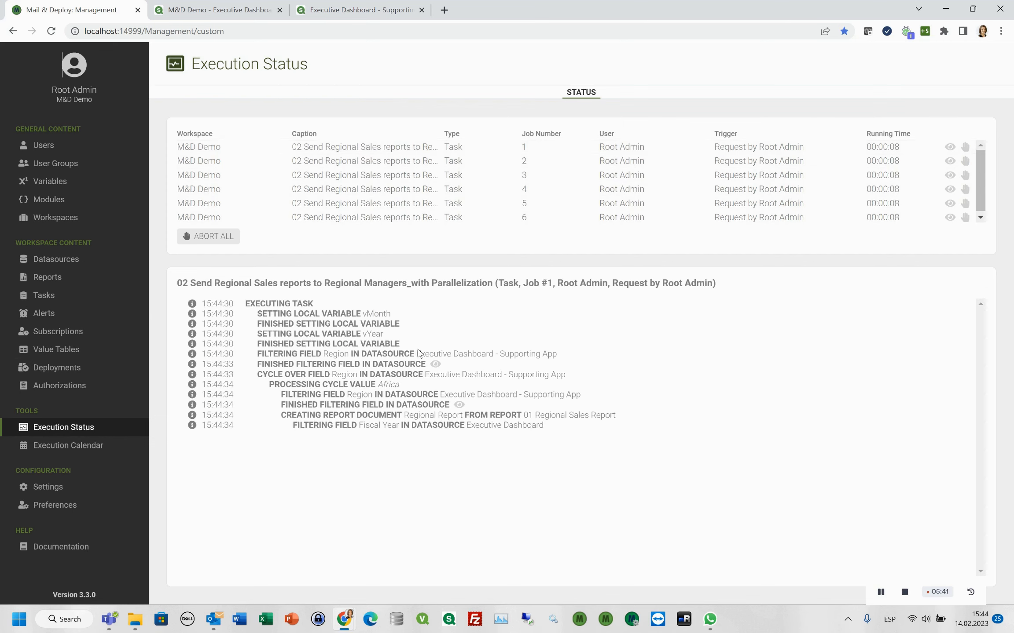
pyautogui.click(950, 161)
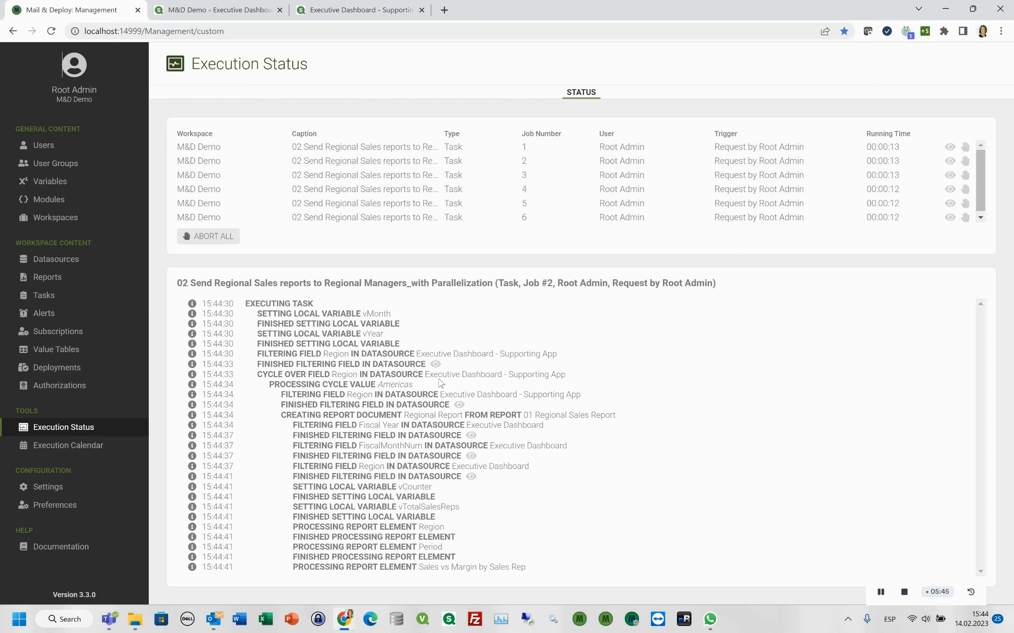
pyautogui.click(950, 175)
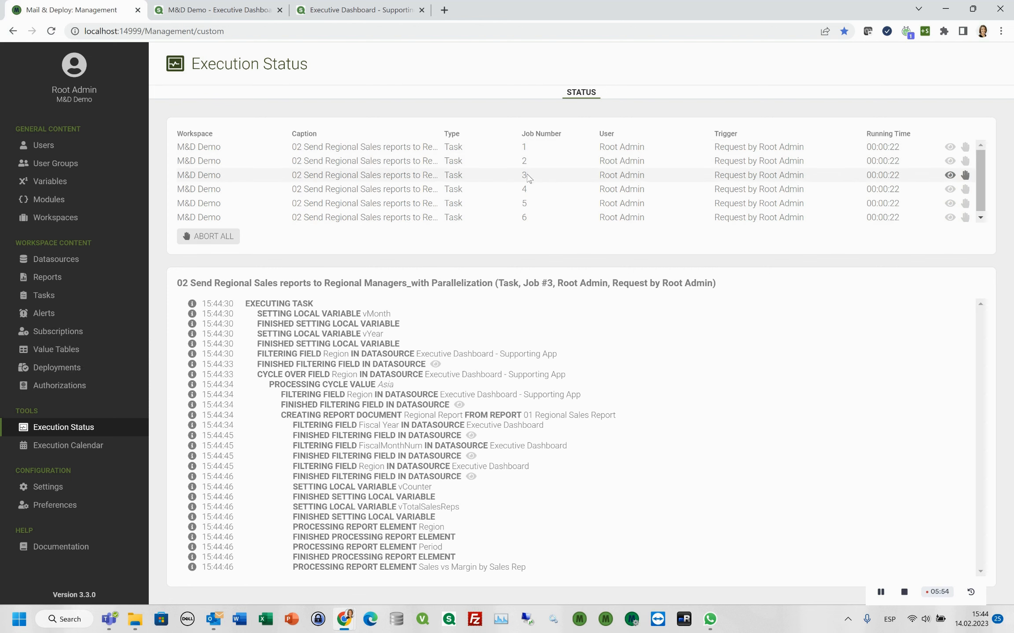
# - Reopen task 02 for editing and check the number of jobs in its parallelization settings
pyautogui.click(62, 296)
pyautogui.click(889, 161)
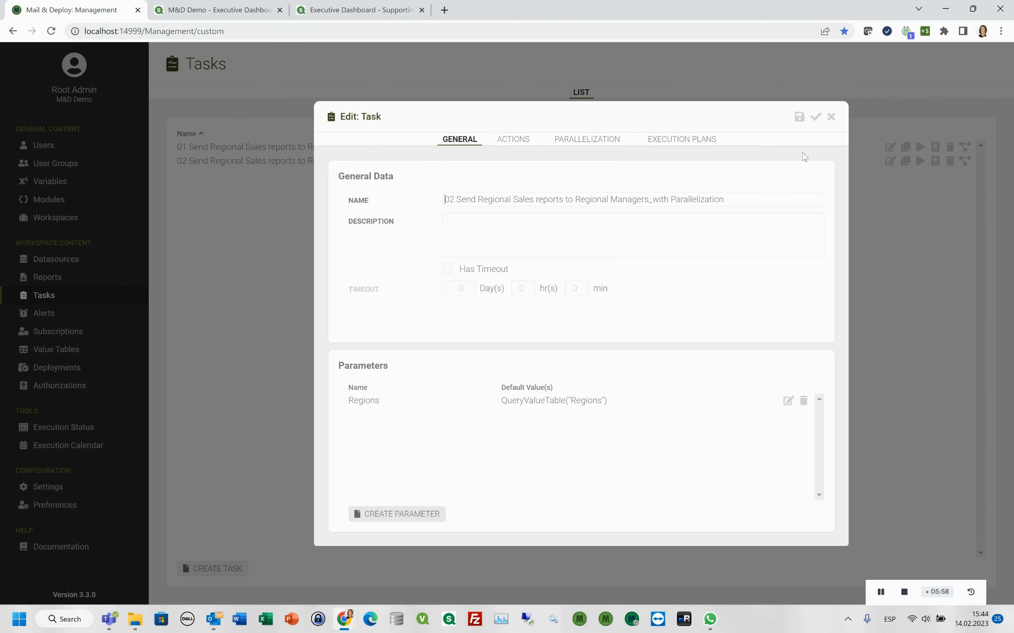
pyautogui.click(607, 141)
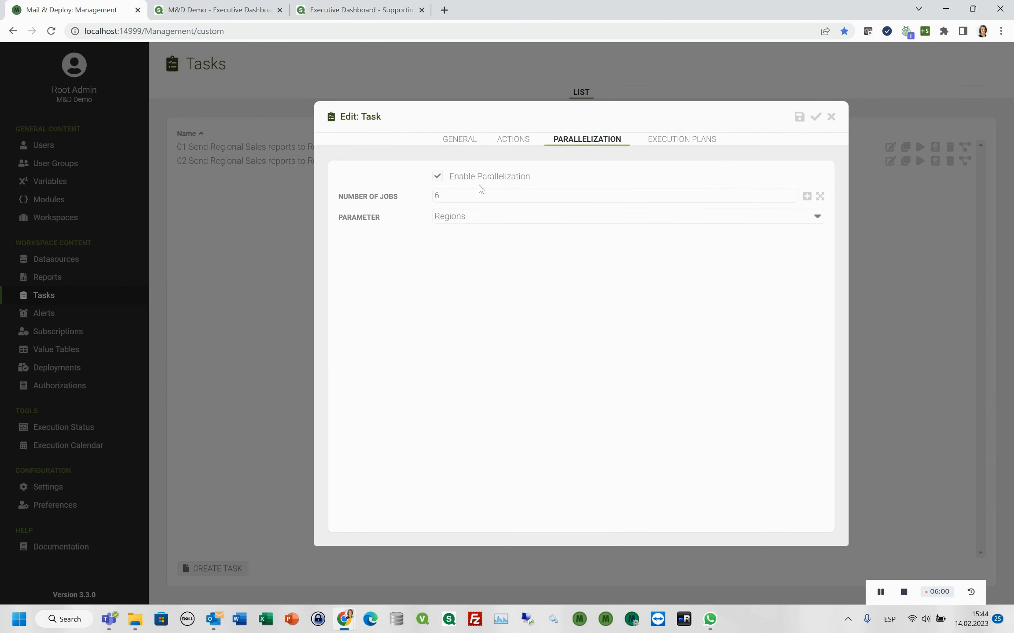
pyautogui.doubleClick(442, 197)
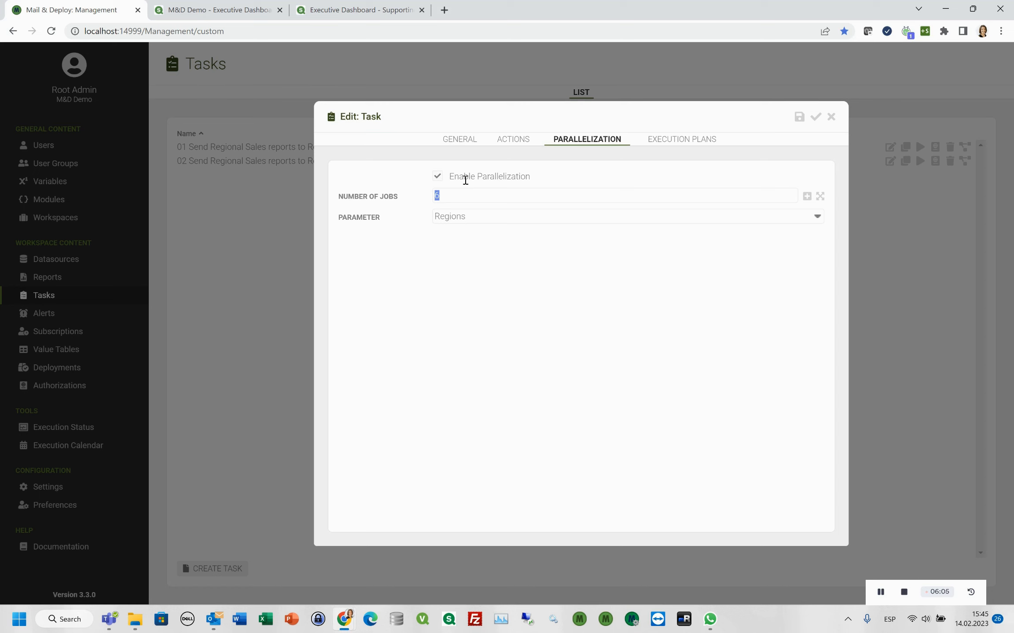